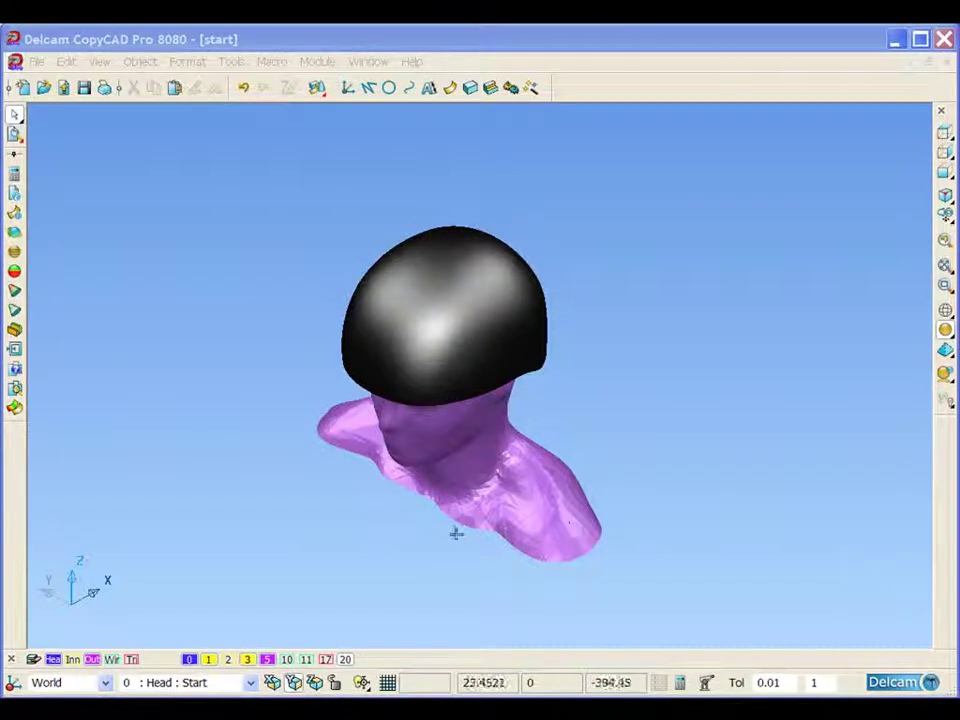
# Step: Hide level 20 holding the copy of the head and inspect the inside of the helmet
pyautogui.moveTo(394, 501); pyautogui.dragTo(483, 457, button='middle')
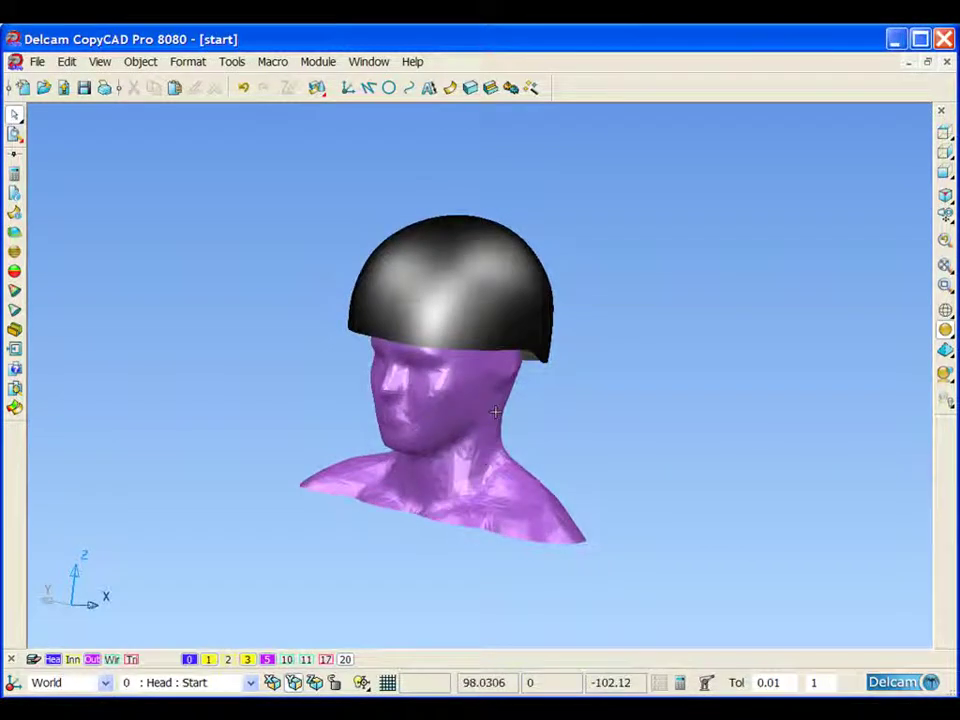
pyautogui.moveTo(495, 411); pyautogui.dragTo(602, 402, button='middle')
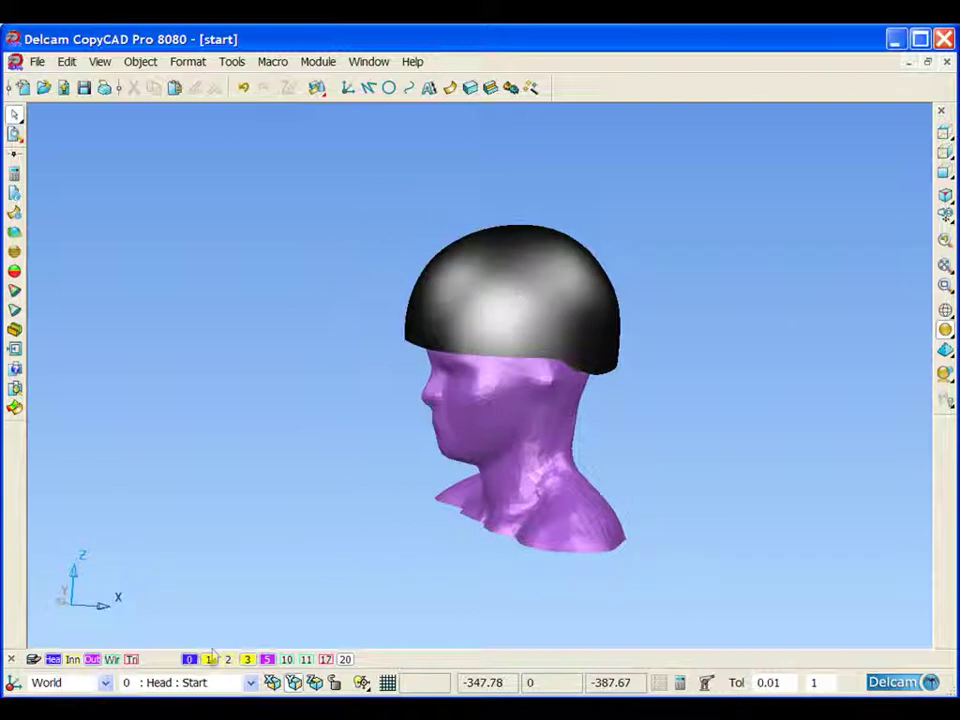
pyautogui.click(344, 659)
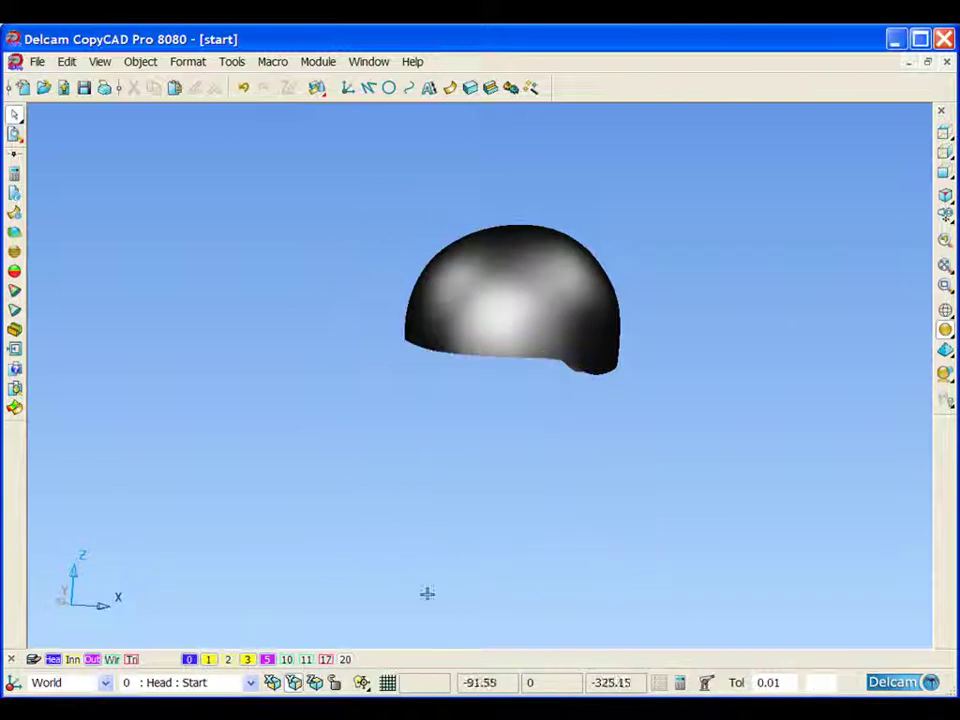
pyautogui.moveTo(459, 577); pyautogui.dragTo(396, 566, button='middle')
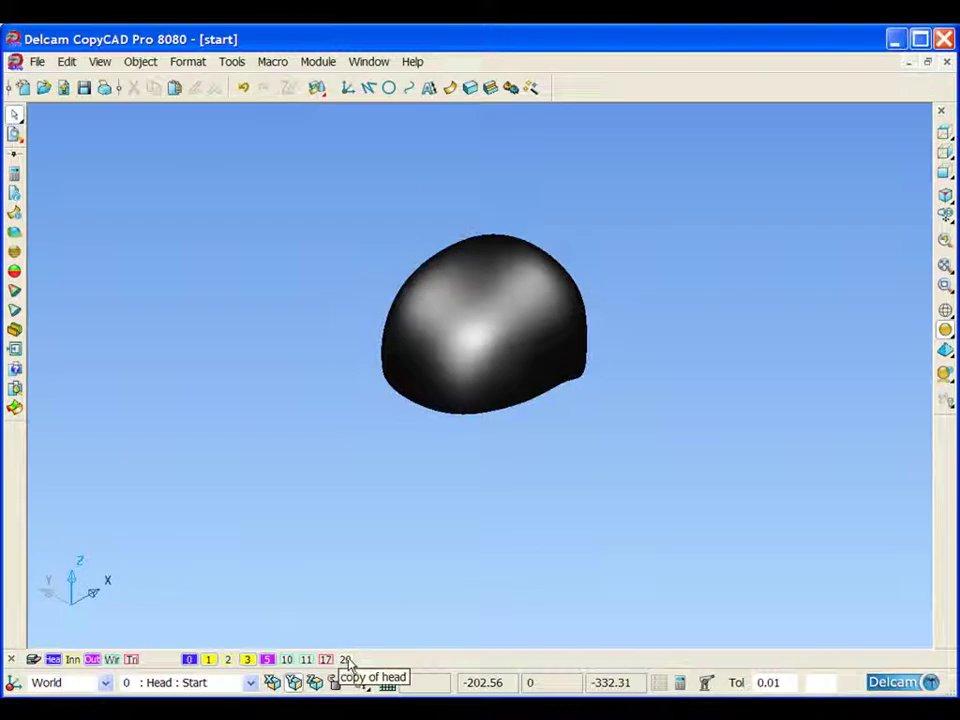
pyautogui.moveTo(472, 472); pyautogui.dragTo(505, 270, button='middle')
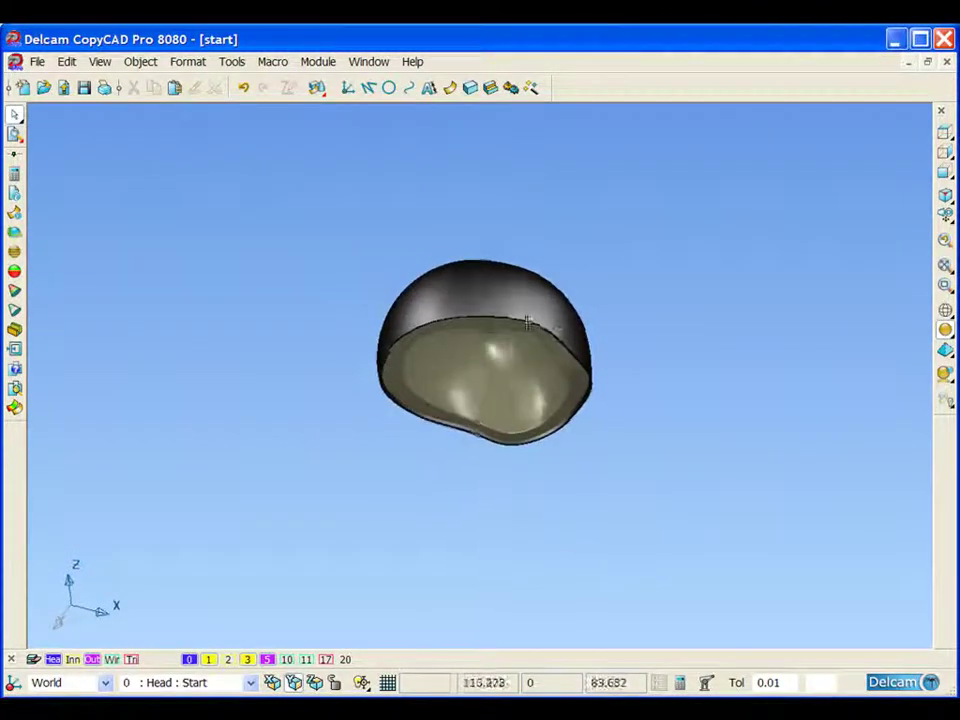
pyautogui.scroll(4, 574, 400)
pyautogui.moveTo(561, 397); pyautogui.dragTo(583, 422, button='middle')
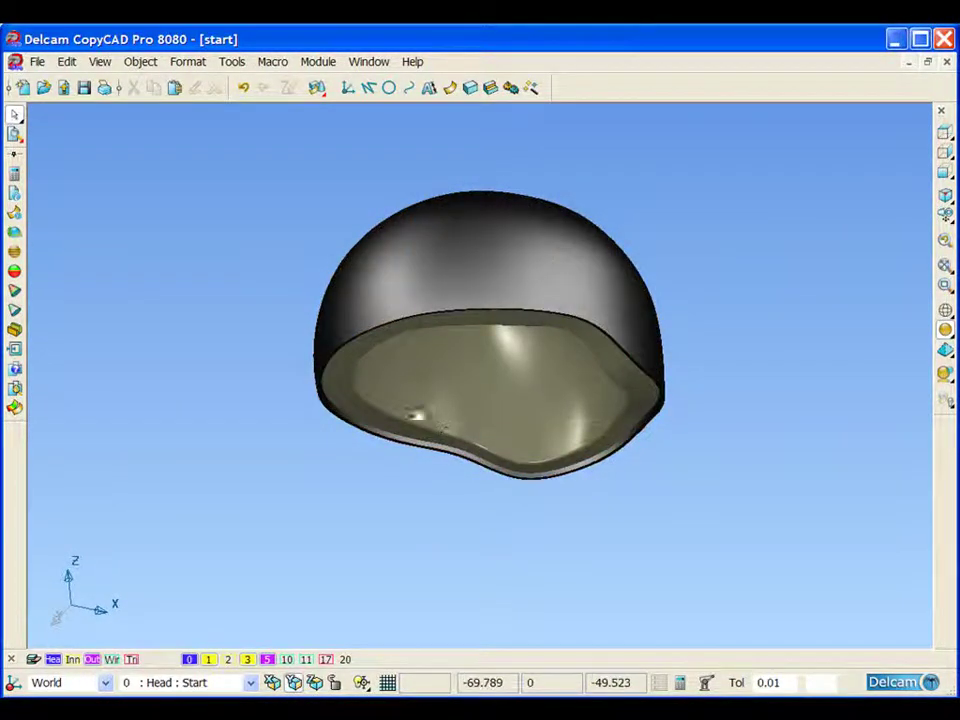
# Step: Hide the inner helmet levels 1 and 3, leaving only the outer helmet solid displayed for checking
pyautogui.click(209, 660)
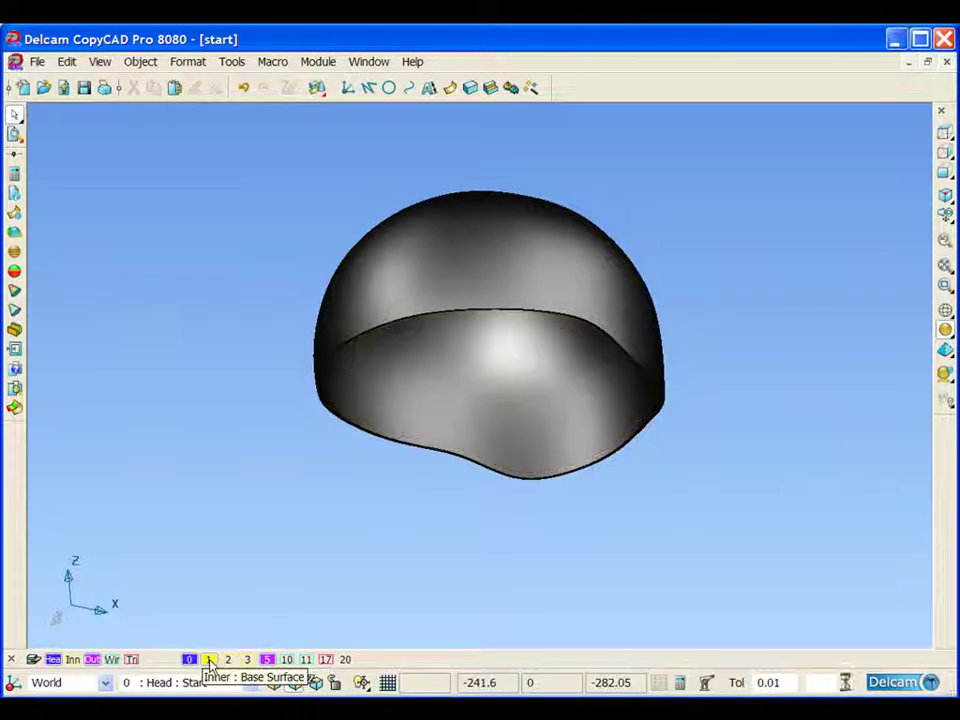
pyautogui.moveTo(429, 463); pyautogui.dragTo(486, 486, button='middle')
pyautogui.keyDown('ctrl'); pyautogui.moveTo(544, 324); pyautogui.dragTo(500, 390, button='middle'); pyautogui.keyUp('ctrl')
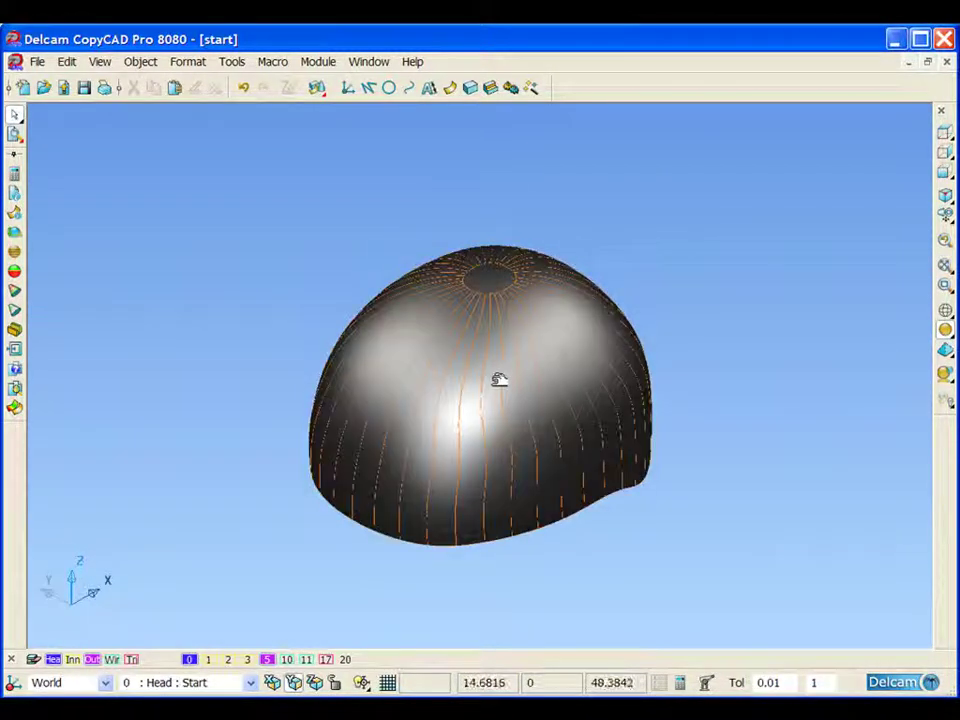
pyautogui.rightClick(497, 388)
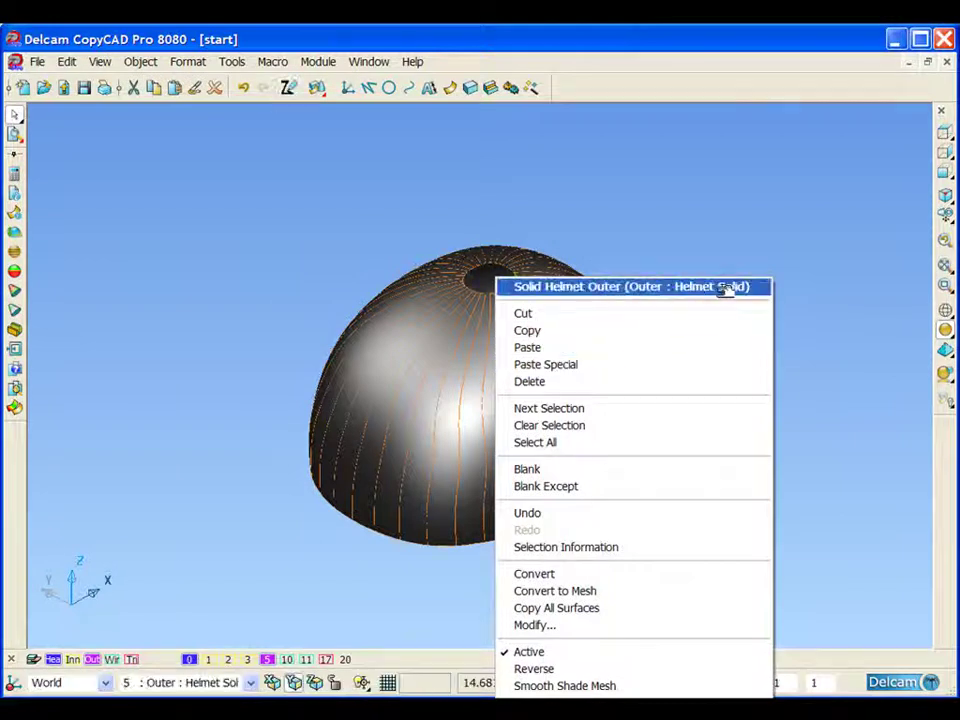
pyautogui.click(834, 294)
pyautogui.moveTo(834, 294); pyautogui.dragTo(639, 416, button='middle')
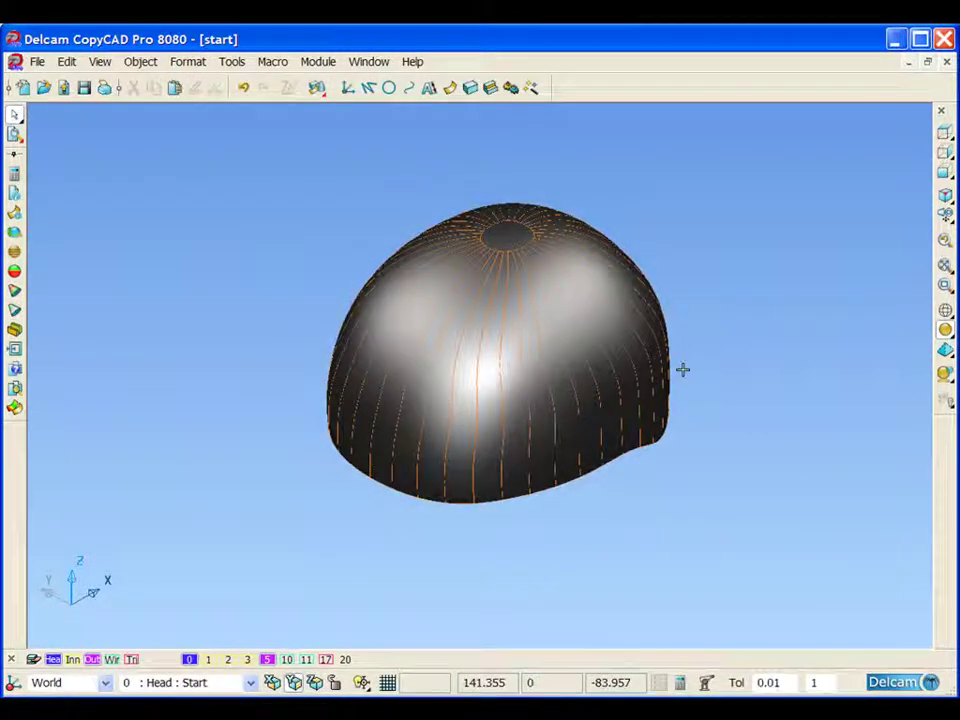
# Step: Display the morph wireframe curves on level 10 and compare them with the helmet's lower edge in a side view
pyautogui.click(285, 659)
pyautogui.moveTo(379, 527); pyautogui.dragTo(464, 525, button='middle')
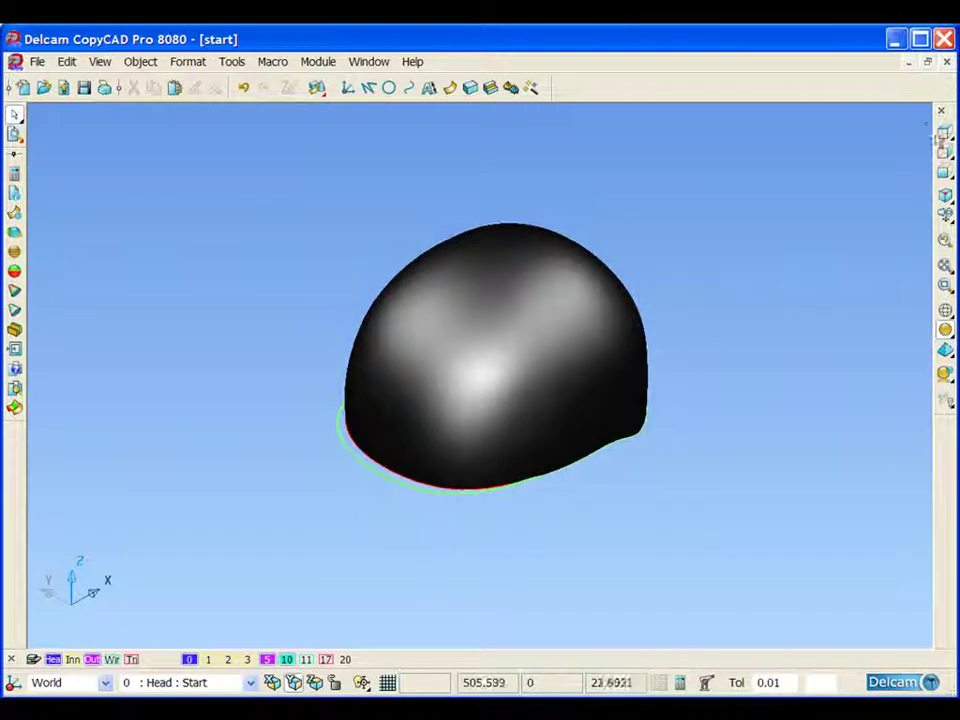
pyautogui.click(942, 190)
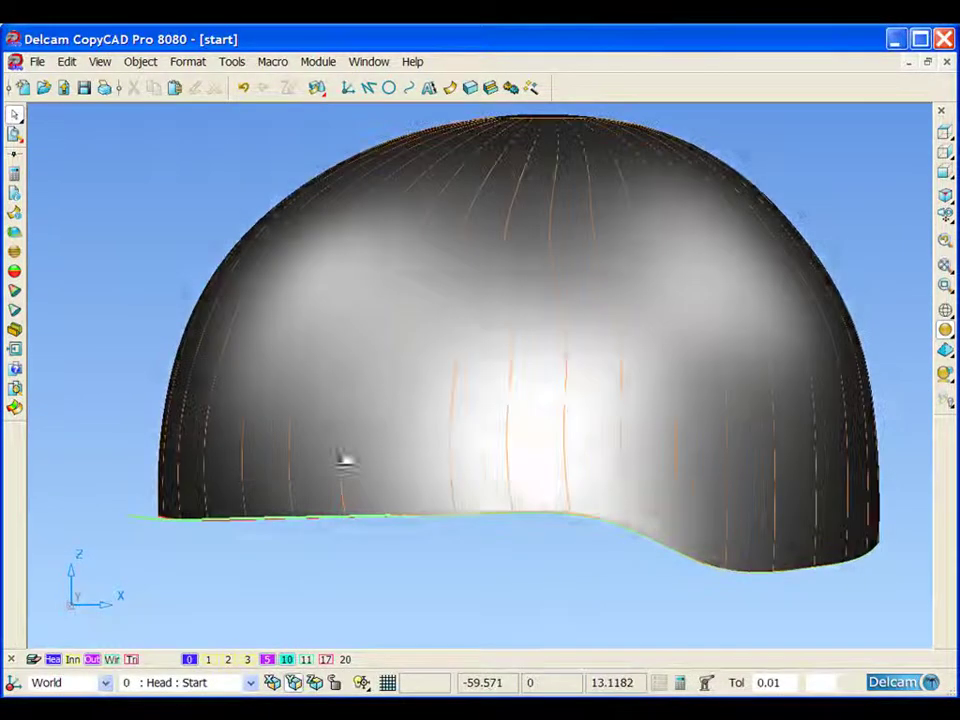
pyautogui.keyDown('shift'); pyautogui.moveTo(340, 459); pyautogui.dragTo(344, 428, button='middle'); pyautogui.keyUp('shift')
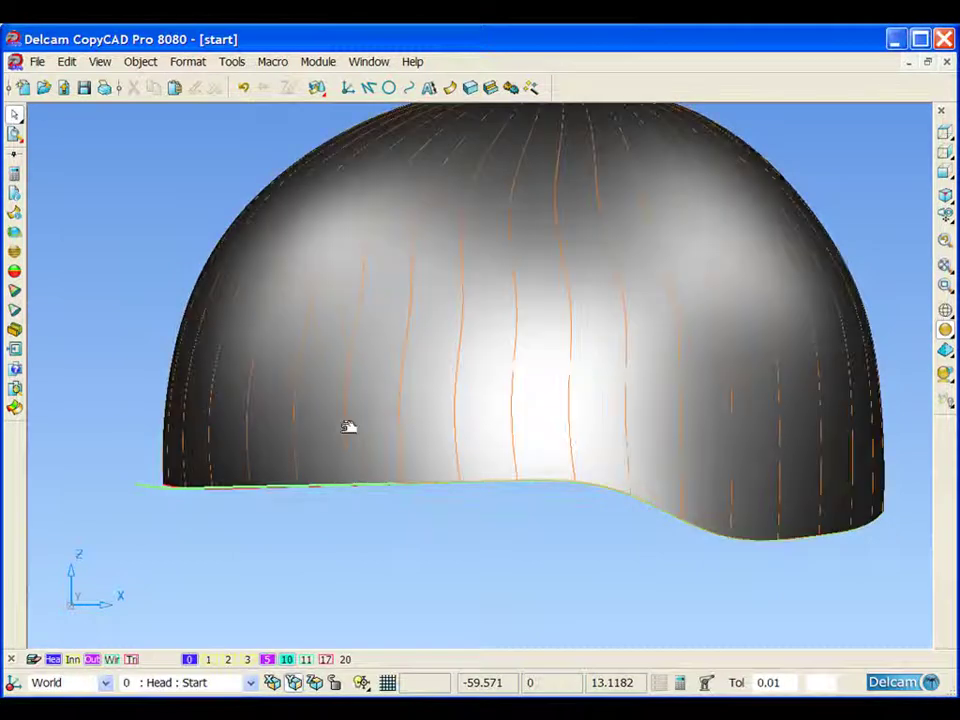
pyautogui.moveTo(315, 494); pyautogui.dragTo(396, 474, button='middle')
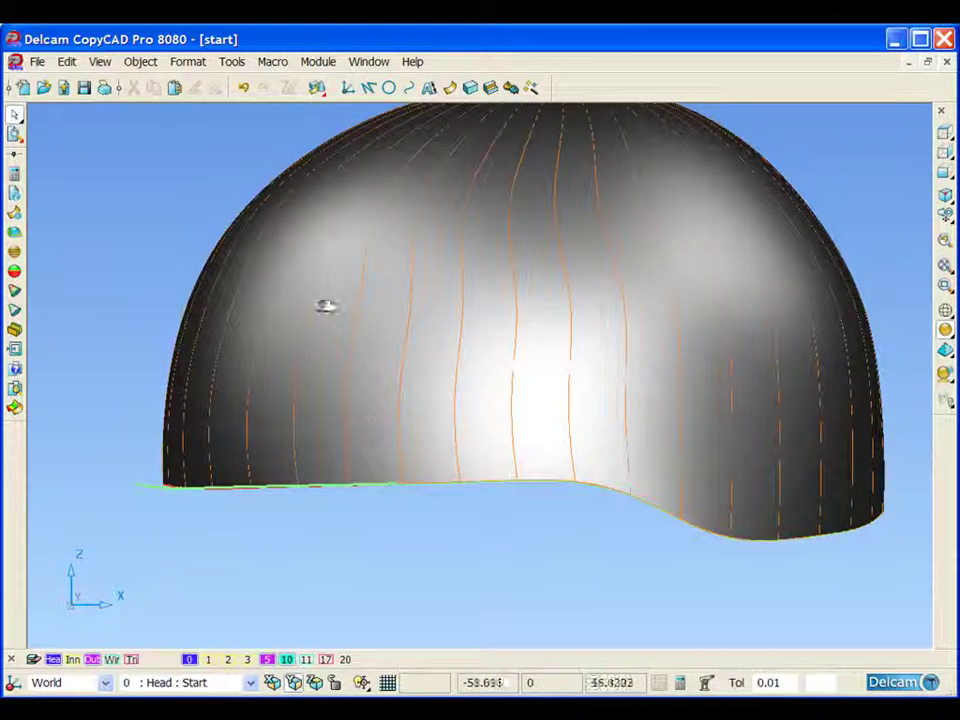
# Step: Start a curve Morphing feature on the outer helmet solid, keeping the morph settings clear of the model
pyautogui.click(418, 407)
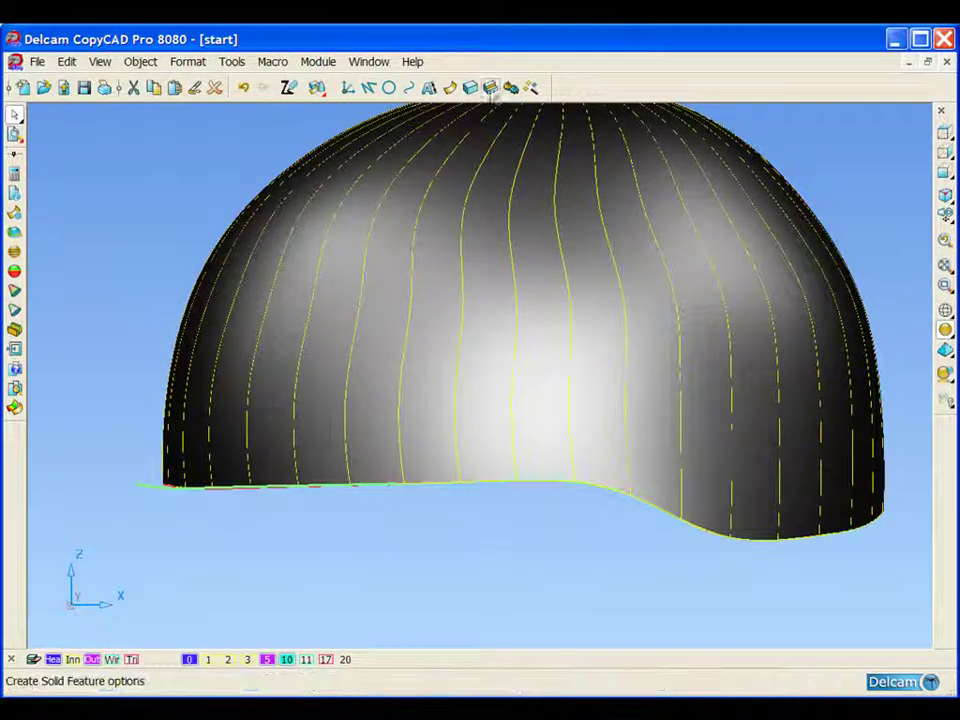
pyautogui.click(14, 131)
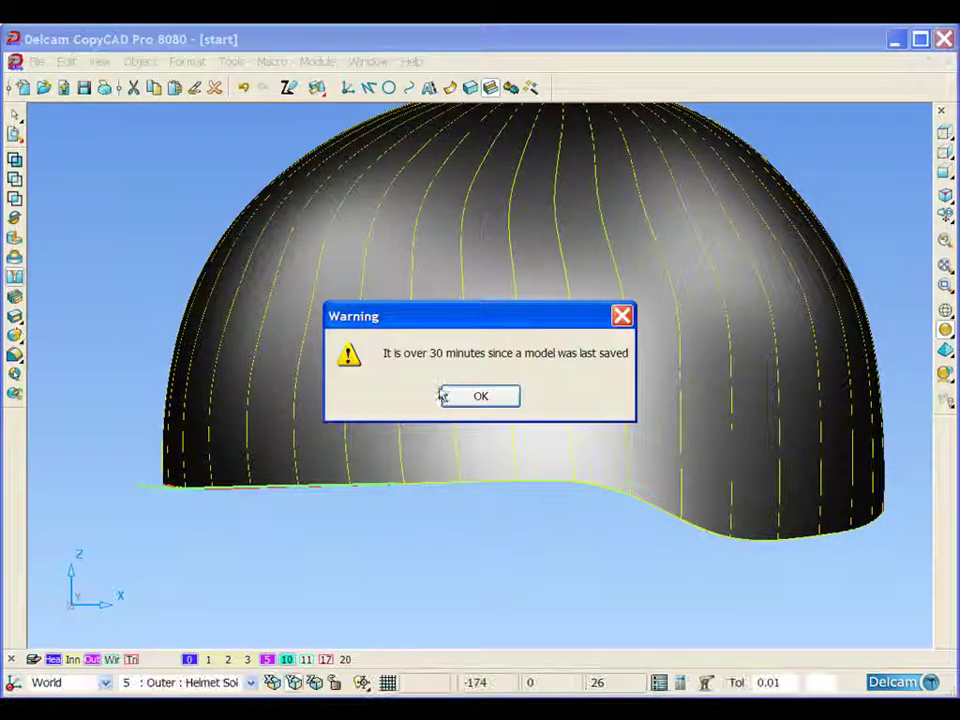
pyautogui.press('Return')
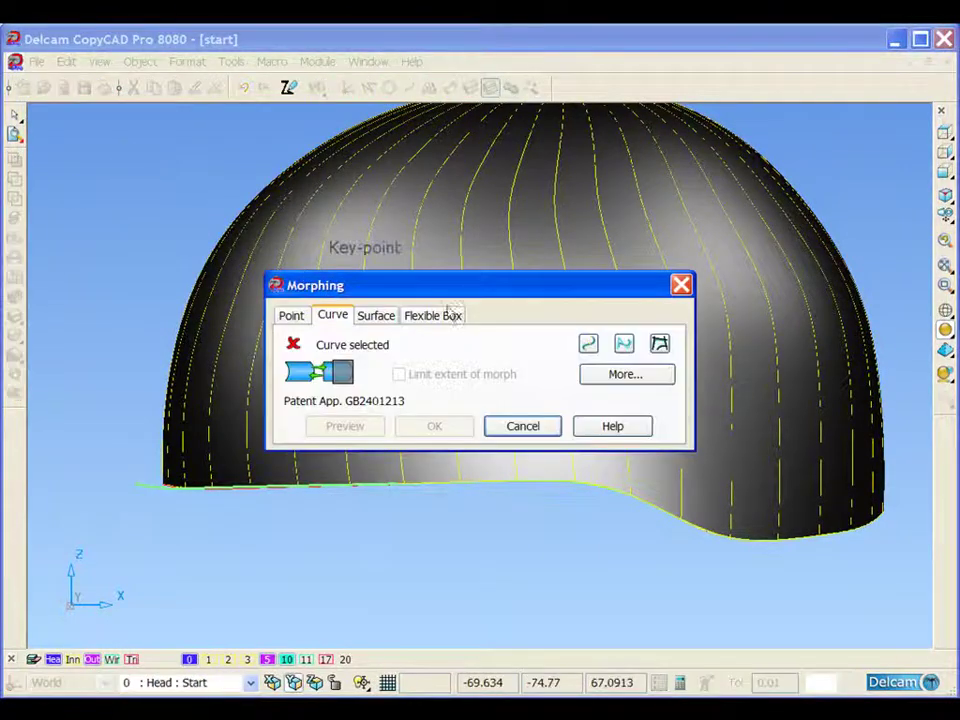
pyautogui.moveTo(482, 305); pyautogui.dragTo(229, 78)
pyautogui.keyDown('shift'); pyautogui.moveTo(516, 381); pyautogui.dragTo(525, 398, button='middle'); pyautogui.keyUp('shift')
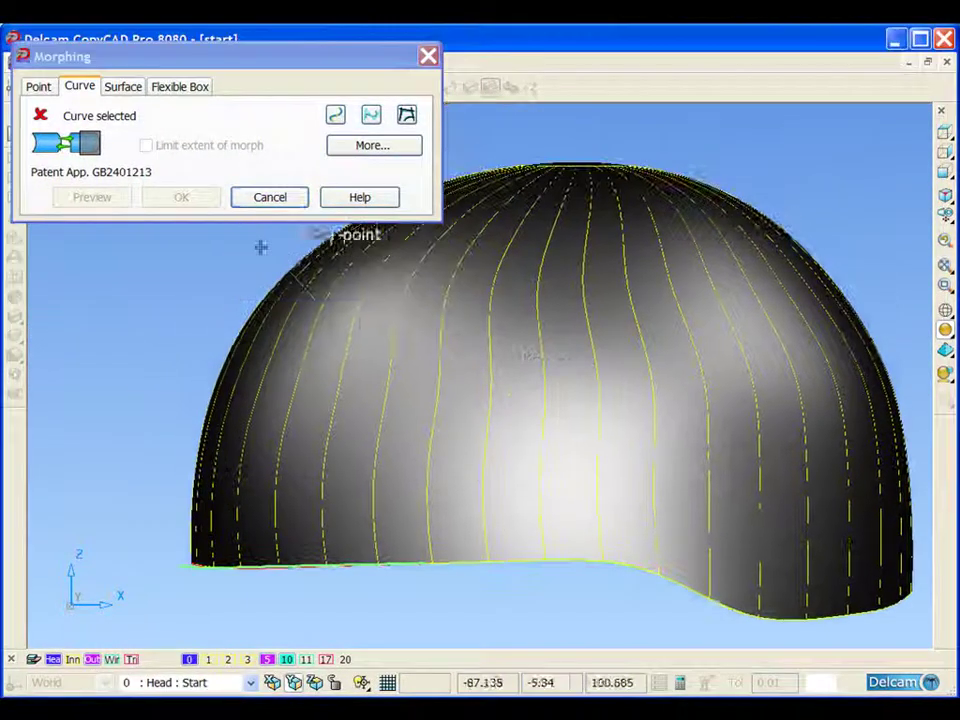
# Step: Use the advanced curve morph options and pick the red curve along the helmet's lower edge as the From curve
pyautogui.click(360, 148)
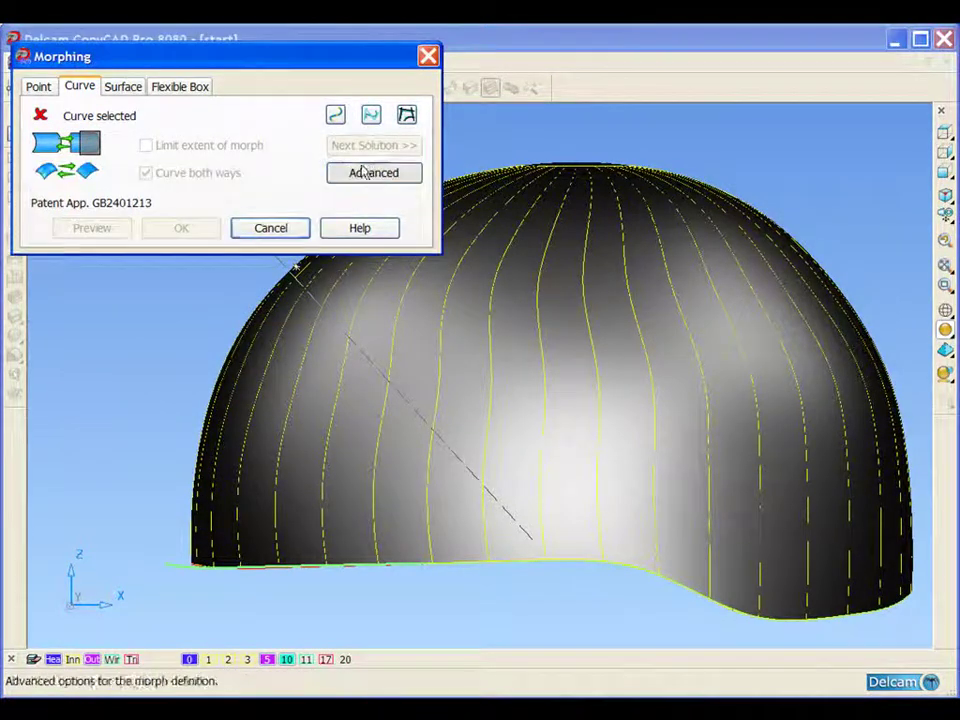
pyautogui.click(358, 173)
pyautogui.keyDown('shift'); pyautogui.moveTo(336, 455); pyautogui.dragTo(436, 416, button='middle'); pyautogui.keyUp('shift')
pyautogui.moveTo(219, 494); pyautogui.dragTo(354, 558)
pyautogui.keyDown('ctrl'); pyautogui.keyDown('shift'); pyautogui.moveTo(354, 558); pyautogui.dragTo(355, 558, button='middle'); pyautogui.keyUp('shift'); pyautogui.keyUp('ctrl')
pyautogui.keyDown('ctrl'); pyautogui.keyDown('shift'); pyautogui.moveTo(455, 305); pyautogui.dragTo(589, 448, button='middle'); pyautogui.keyUp('shift'); pyautogui.keyUp('ctrl')
pyautogui.keyDown('shift'); pyautogui.moveTo(480, 375); pyautogui.dragTo(517, 399, button='middle'); pyautogui.keyUp('shift')
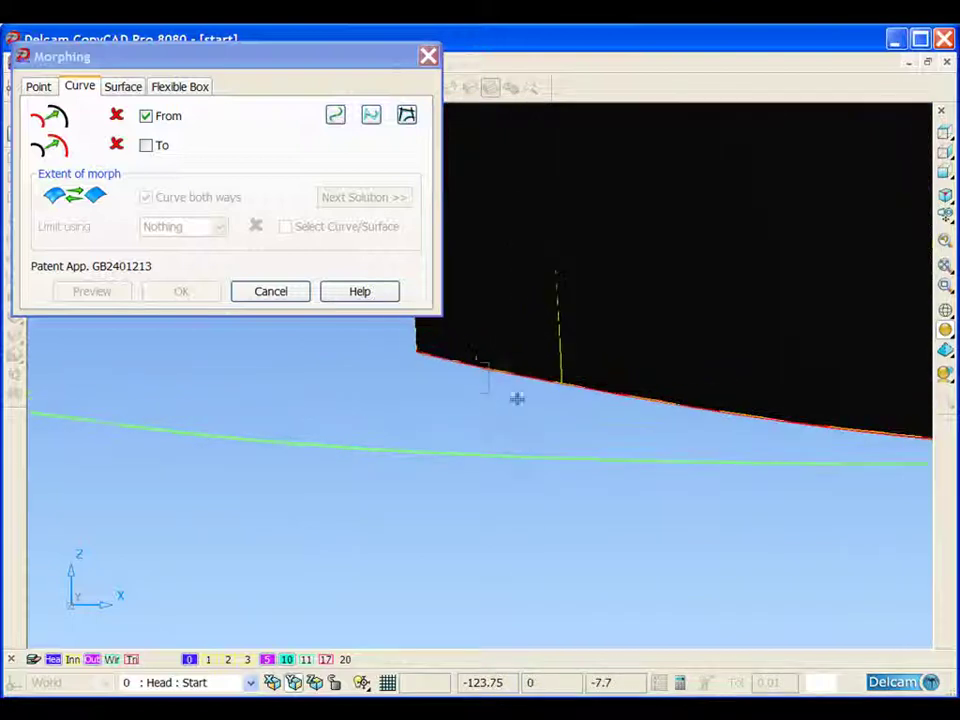
pyautogui.click(482, 372)
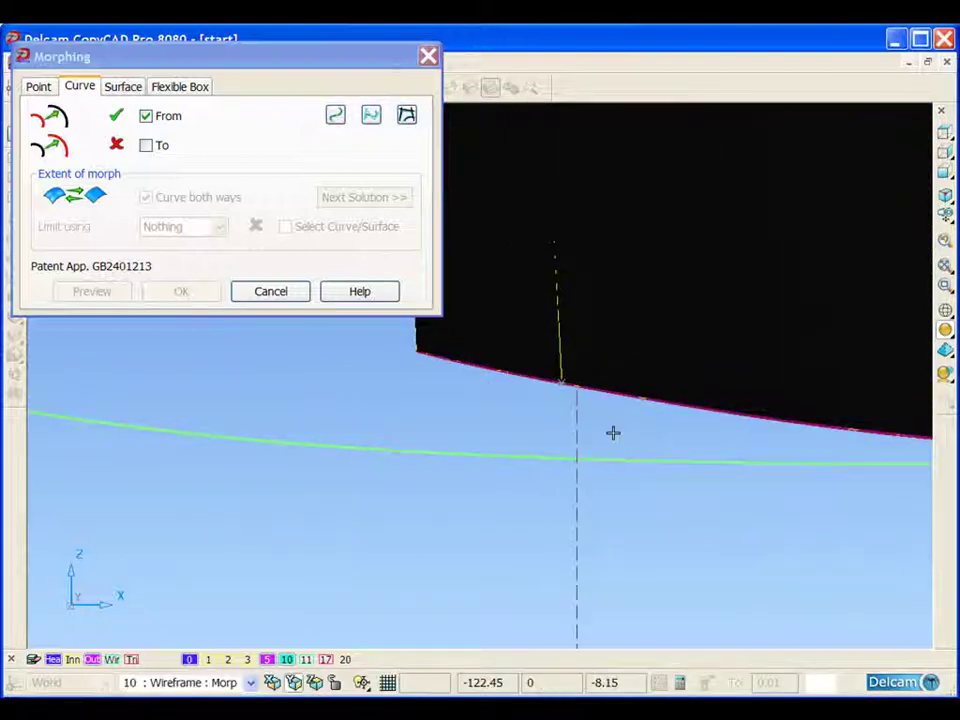
# Step: Pick the green curve in front of the helmet's lower edge as the To curve of the morph
pyautogui.scroll(-1, 557, 336)
pyautogui.click(143, 144)
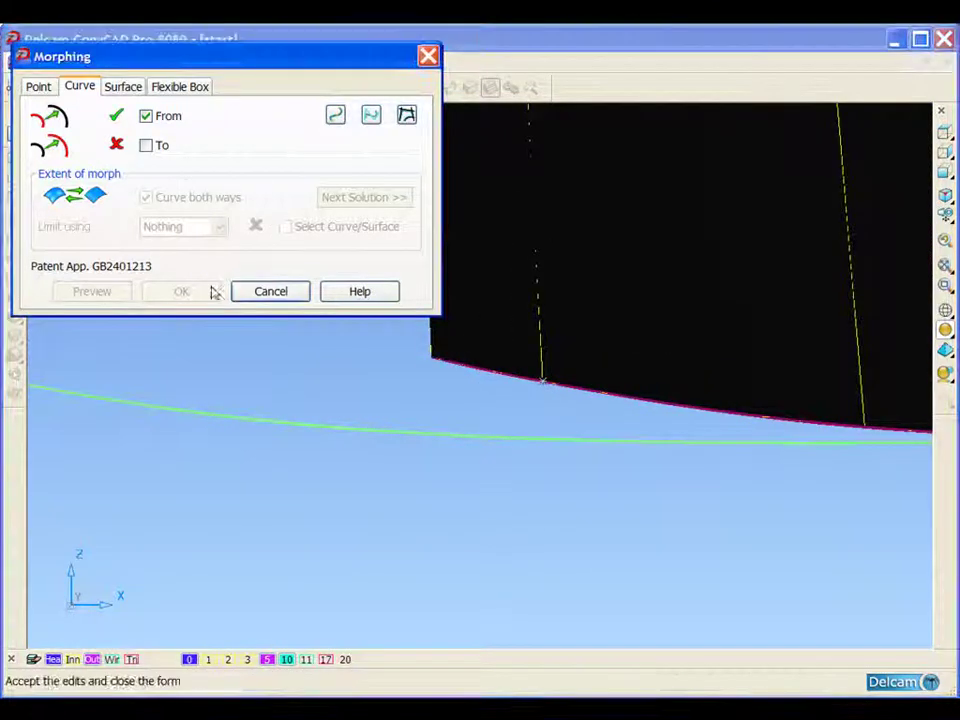
pyautogui.click(148, 146)
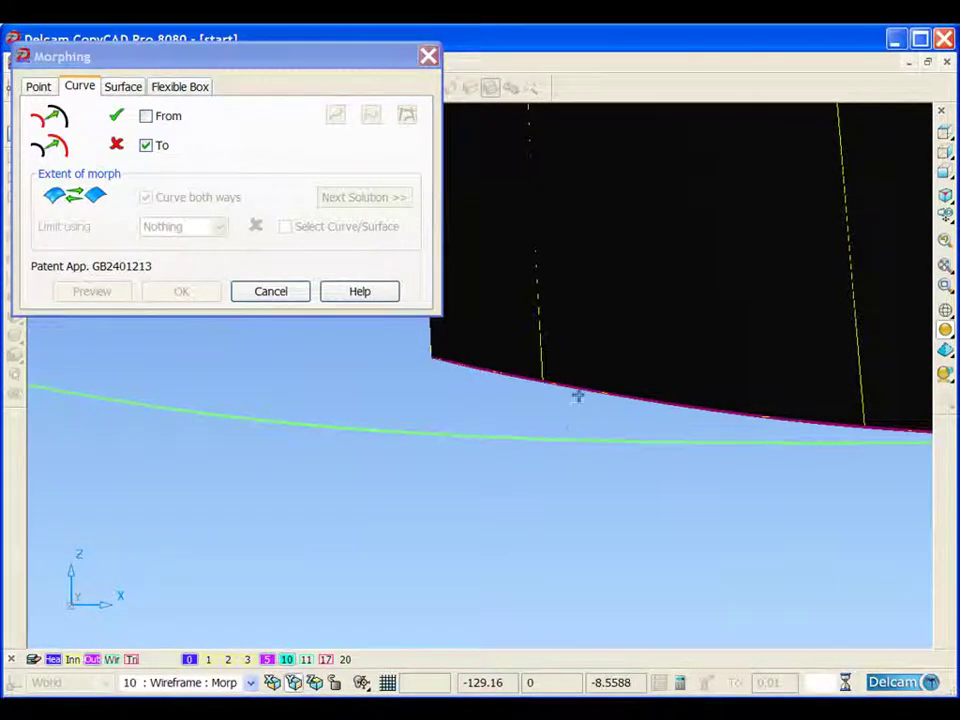
pyautogui.click(572, 340)
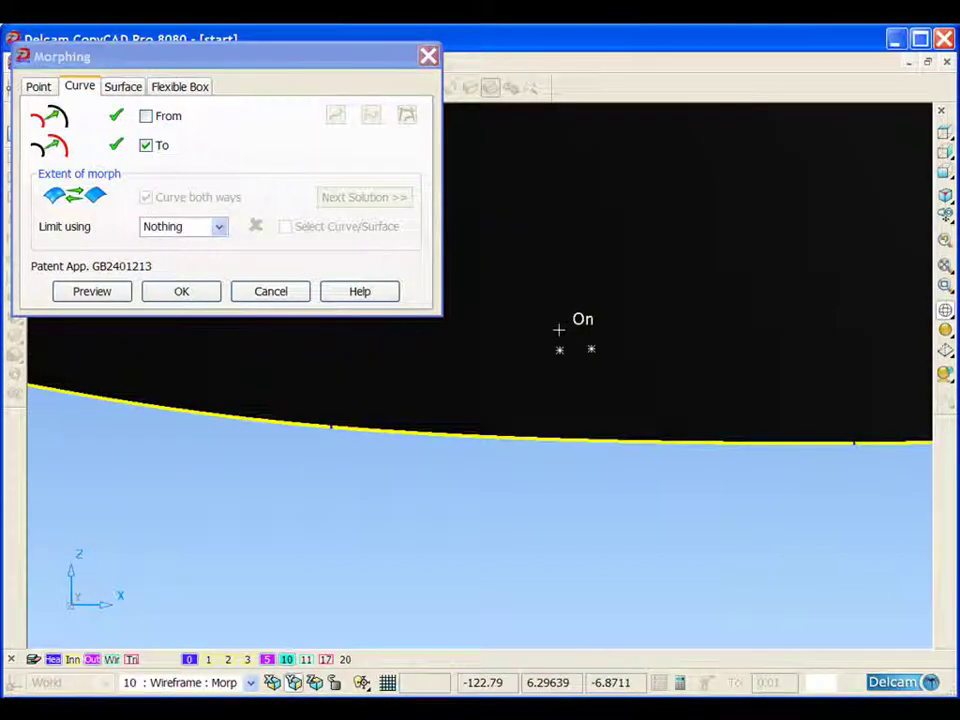
# Step: Limit the morph by Distance, narrow its limits to a band close to the helmet's lower edge, and apply it
pyautogui.moveTo(561, 322)
pyautogui.keyDown('ctrl'); pyautogui.mouseDown(button='middle')
pyautogui.moveTo(579, 403)
pyautogui.moveTo(571, 395)
pyautogui.moveTo(547, 429)
pyautogui.moveTo(562, 418)
pyautogui.moveTo(563, 446)
pyautogui.mouseUp(button='middle'); pyautogui.keyUp('ctrl')
pyautogui.keyDown('shift'); pyautogui.moveTo(589, 404); pyautogui.dragTo(636, 406, button='middle'); pyautogui.keyUp('shift')
pyautogui.click(218, 226)
pyautogui.click(206, 261)
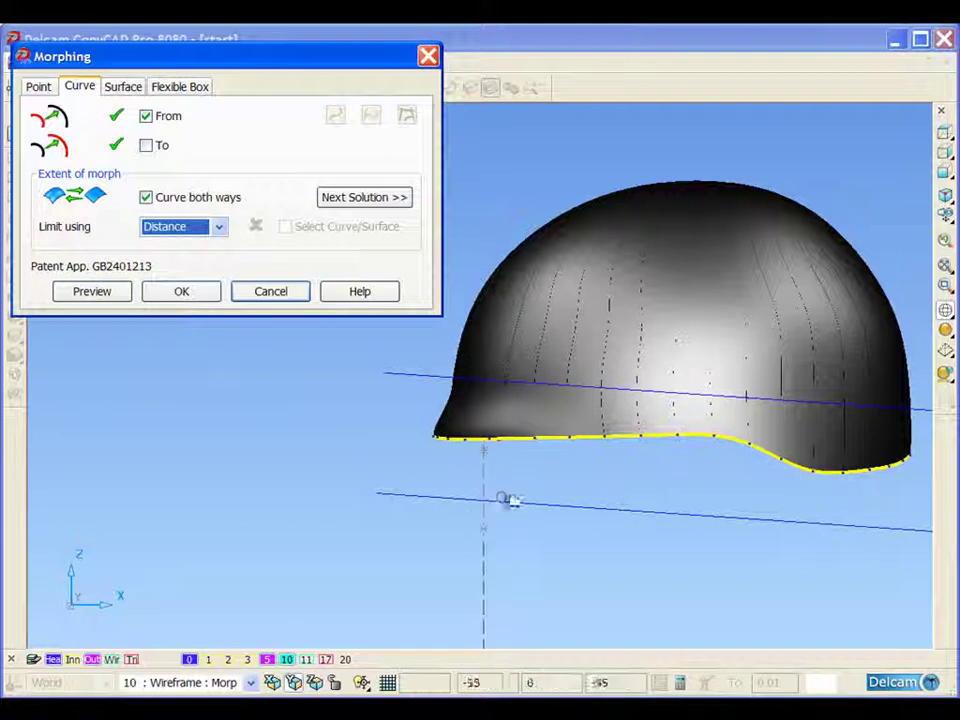
pyautogui.moveTo(508, 386); pyautogui.dragTo(547, 403, button='middle')
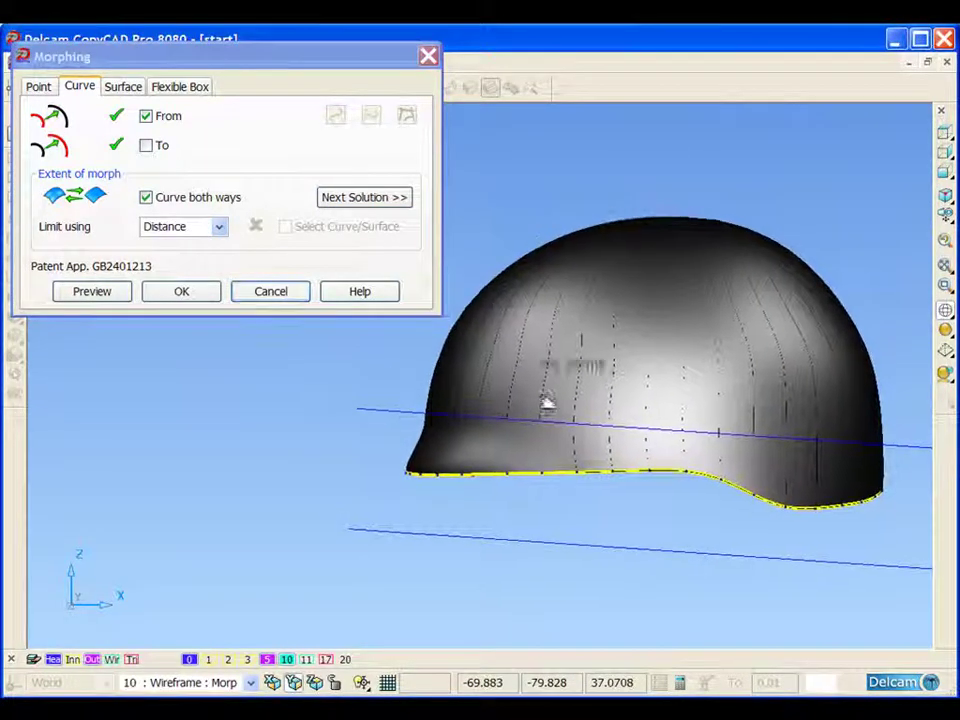
pyautogui.click(396, 410)
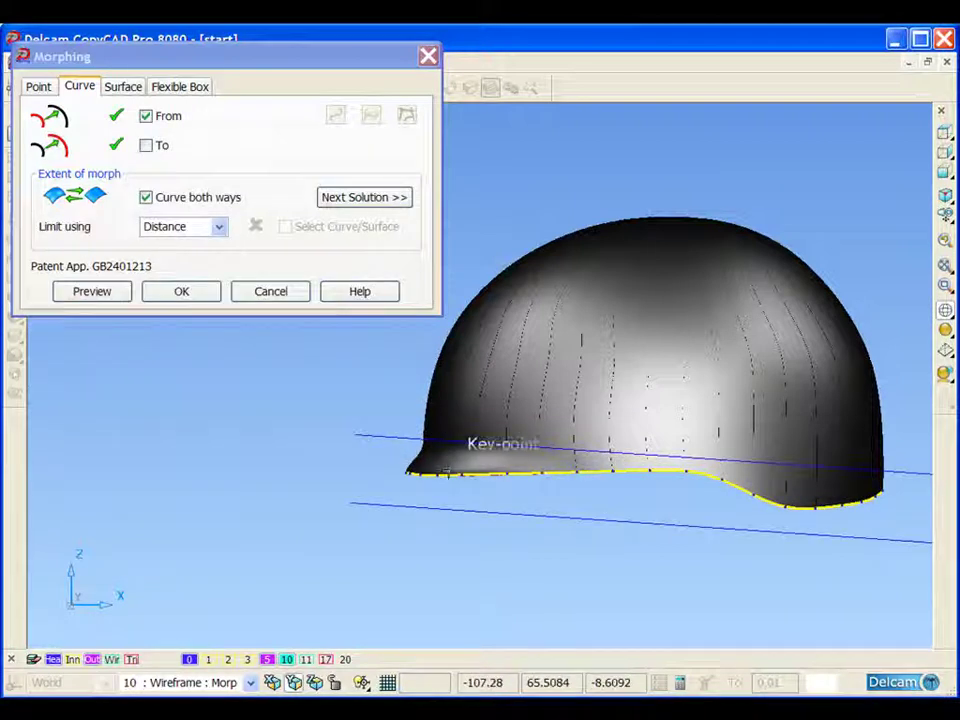
pyautogui.click(186, 293)
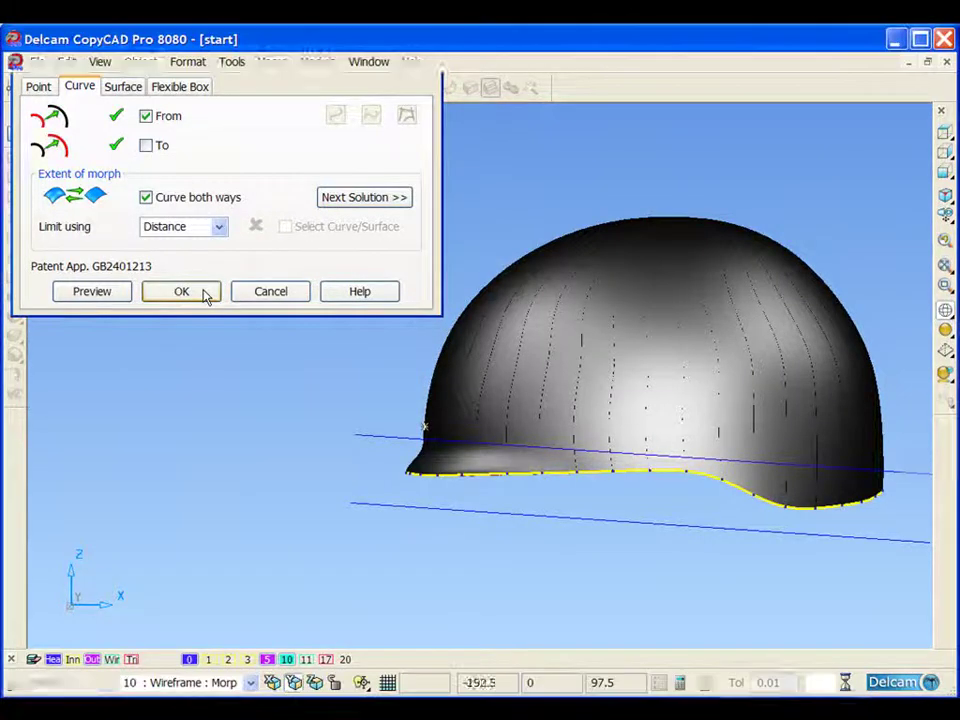
# Step: Display the pattern wireframe on level 11 beside the morphed helmet
pyautogui.moveTo(451, 410)
pyautogui.mouseDown(button='middle')
pyautogui.moveTo(570, 437)
pyautogui.moveTo(377, 441)
pyautogui.moveTo(471, 429)
pyautogui.moveTo(437, 424)
pyautogui.moveTo(499, 431)
pyautogui.moveTo(482, 426)
pyautogui.moveTo(509, 421)
pyautogui.moveTo(501, 435)
pyautogui.mouseUp(button='middle')
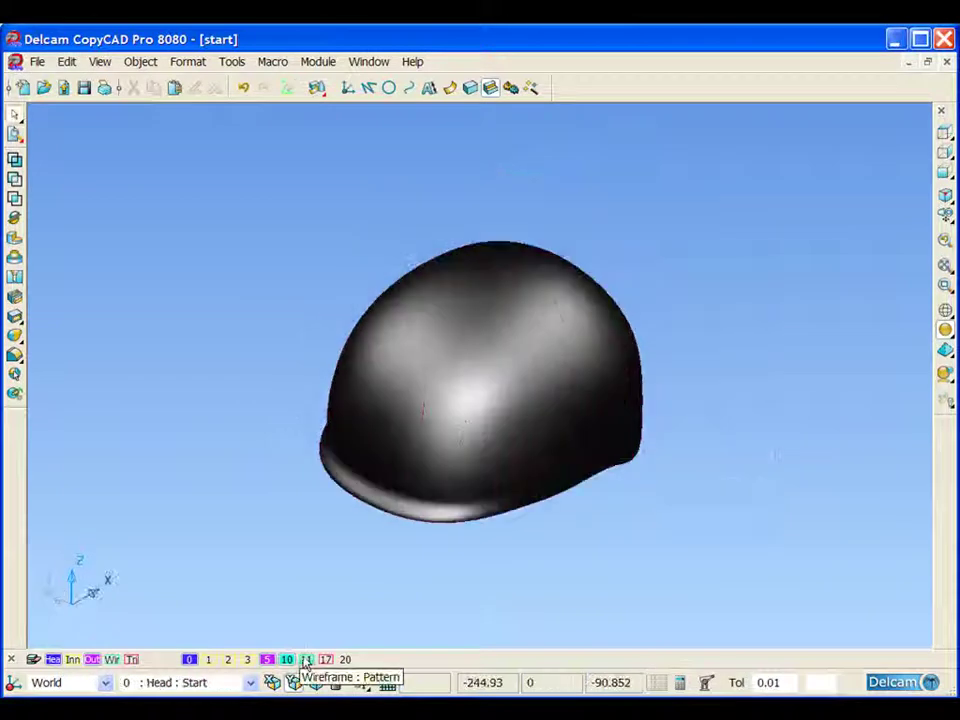
pyautogui.click(306, 659)
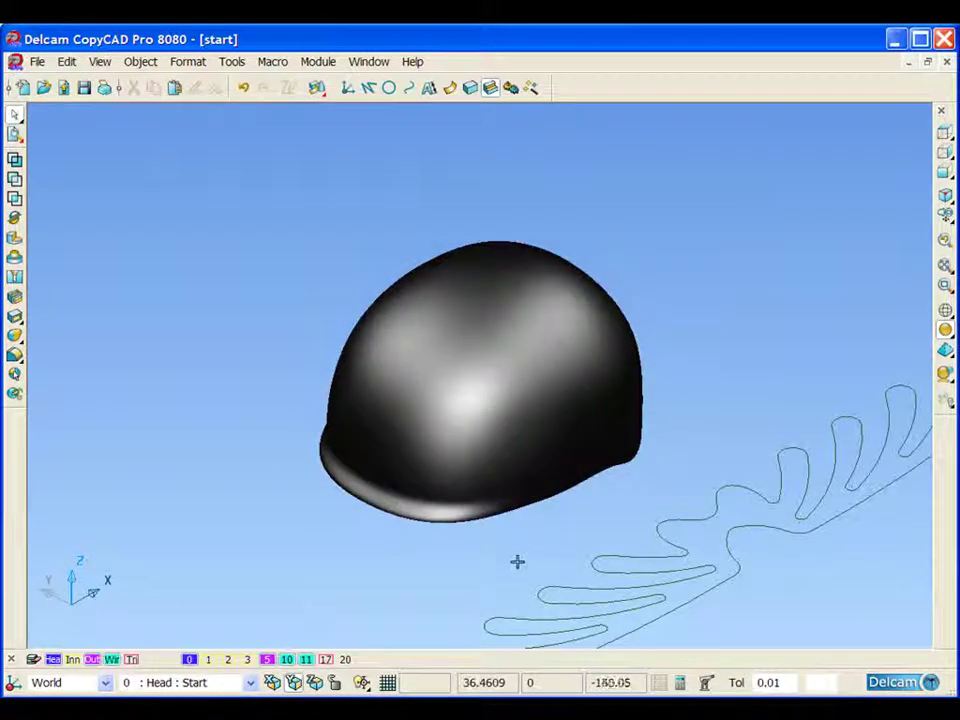
pyautogui.moveTo(516, 561)
pyautogui.mouseDown(button='middle')
pyautogui.moveTo(504, 529)
pyautogui.moveTo(521, 512)
pyautogui.moveTo(776, 390)
pyautogui.mouseUp(button='middle')
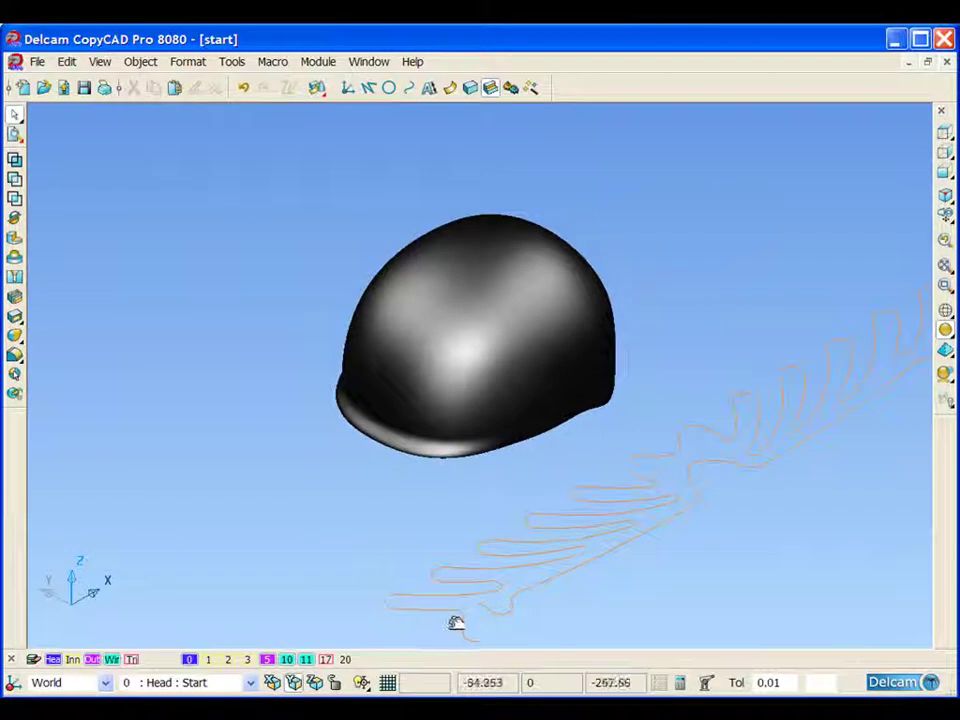
pyautogui.moveTo(794, 434); pyautogui.dragTo(772, 446, button='middle')
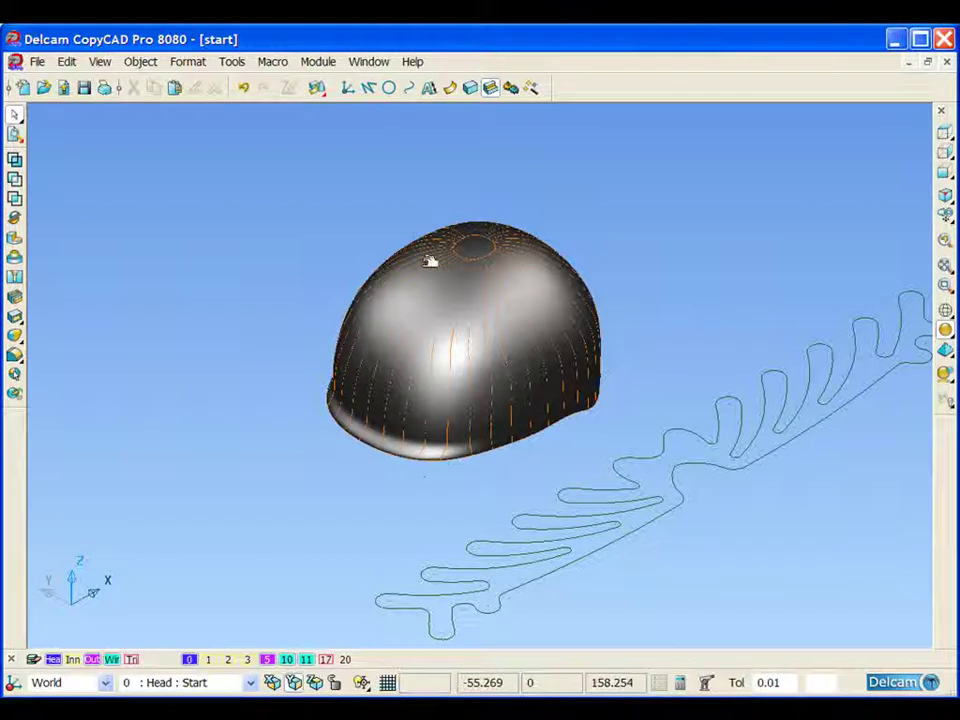
# Step: Convert the outer helmet solid into surfaces
pyautogui.rightClick(436, 277)
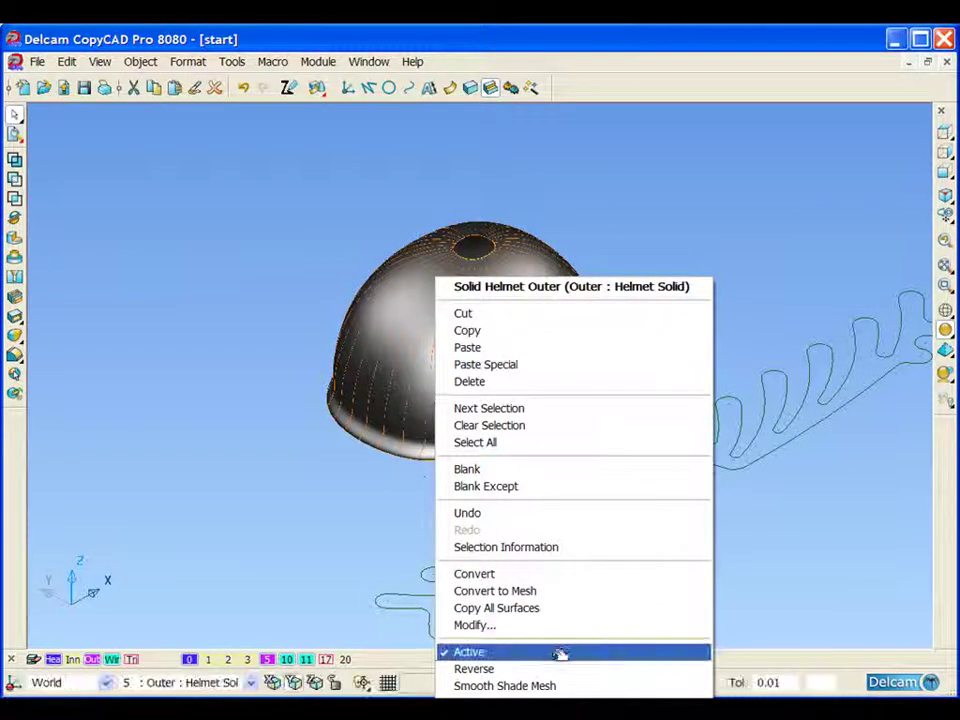
pyautogui.click(536, 573)
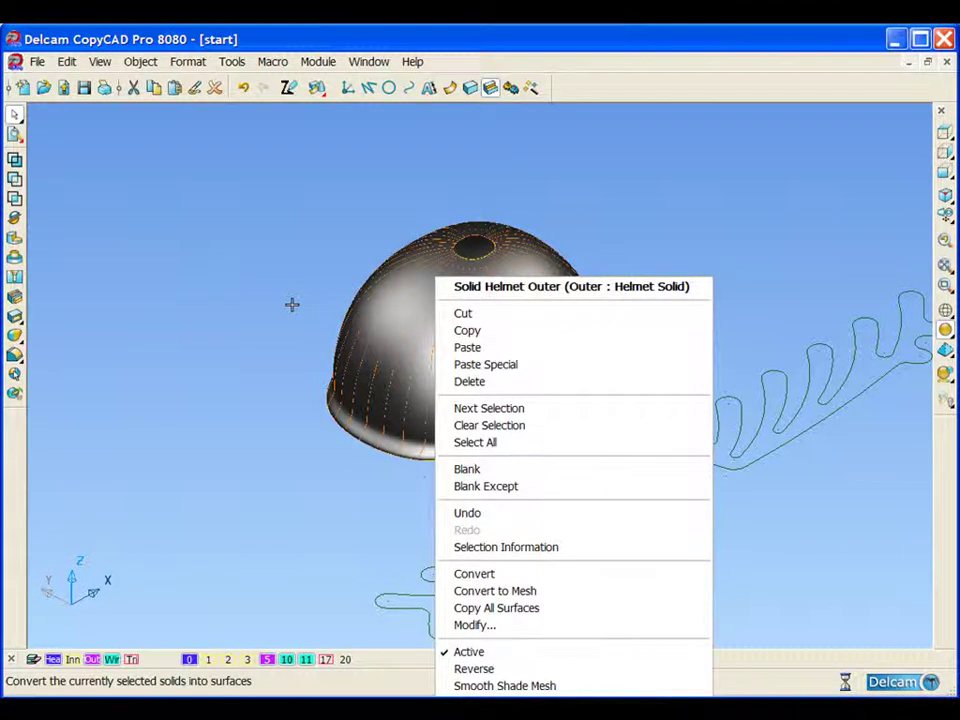
pyautogui.click(474, 574)
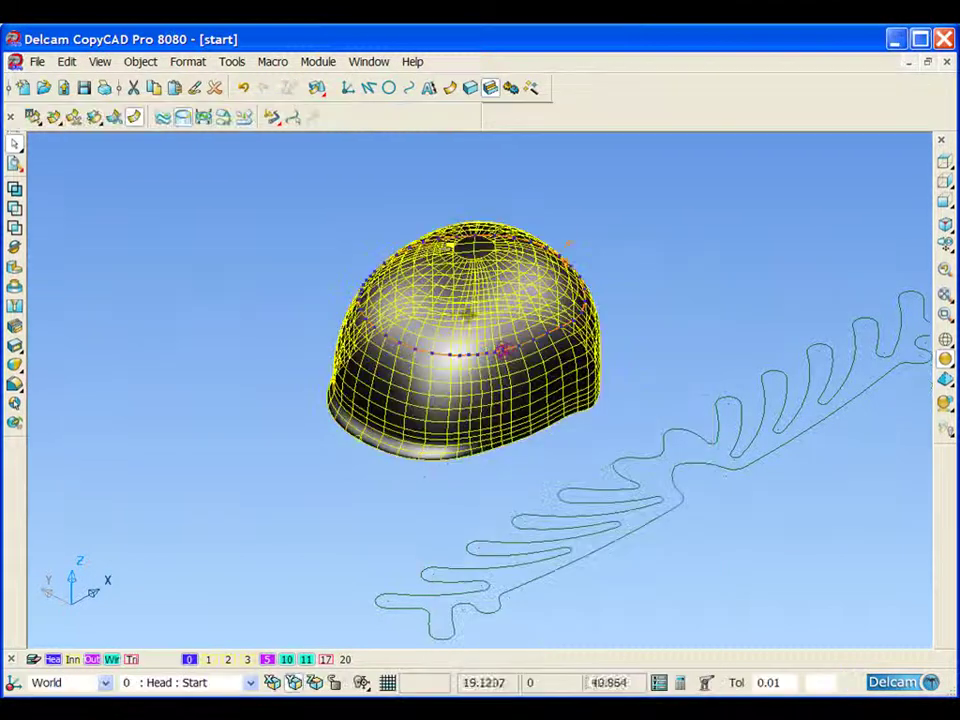
# Step: Set up a wrap of the flat pattern wireframe onto the helmet surface, with the reference datum workplane and the UV method
pyautogui.click(448, 90)
pyautogui.click(15, 374)
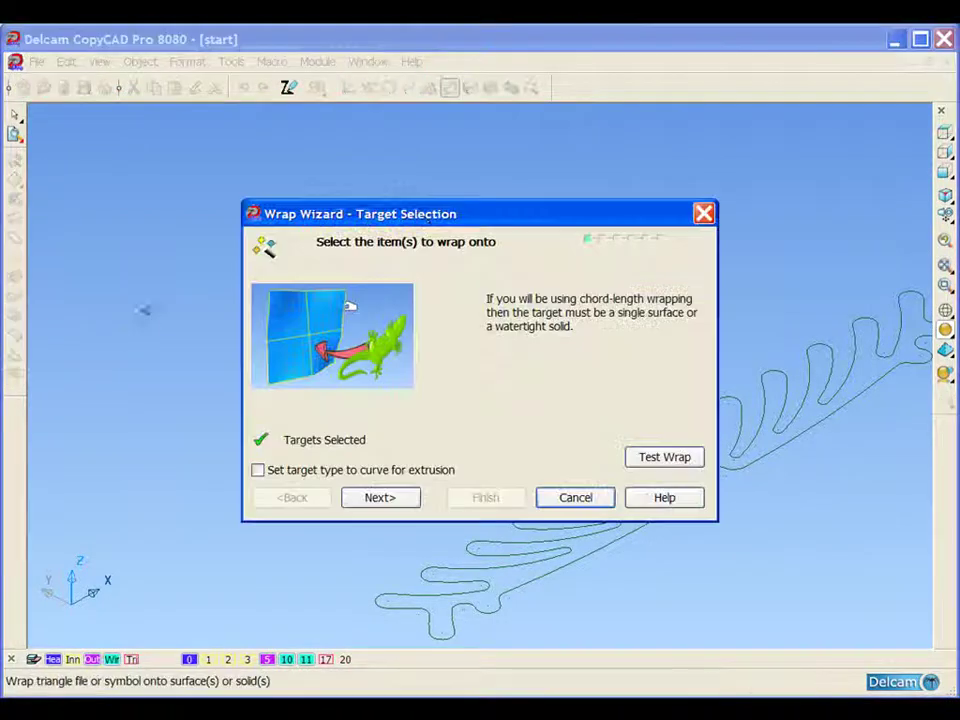
pyautogui.moveTo(420, 213); pyautogui.dragTo(188, 64)
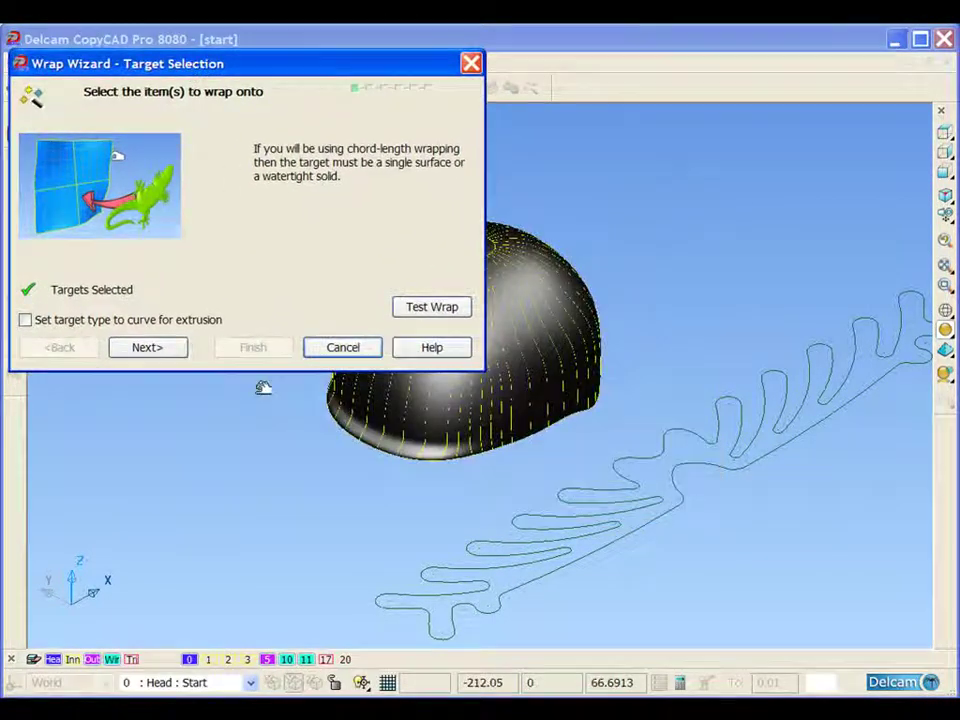
pyautogui.click(148, 348)
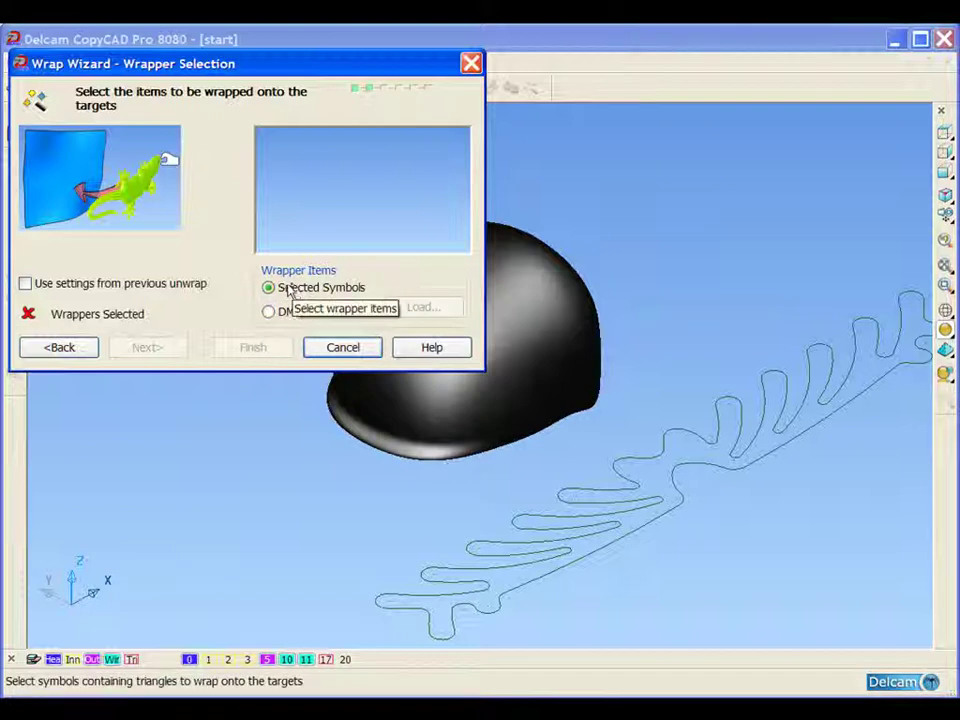
pyautogui.click(534, 546)
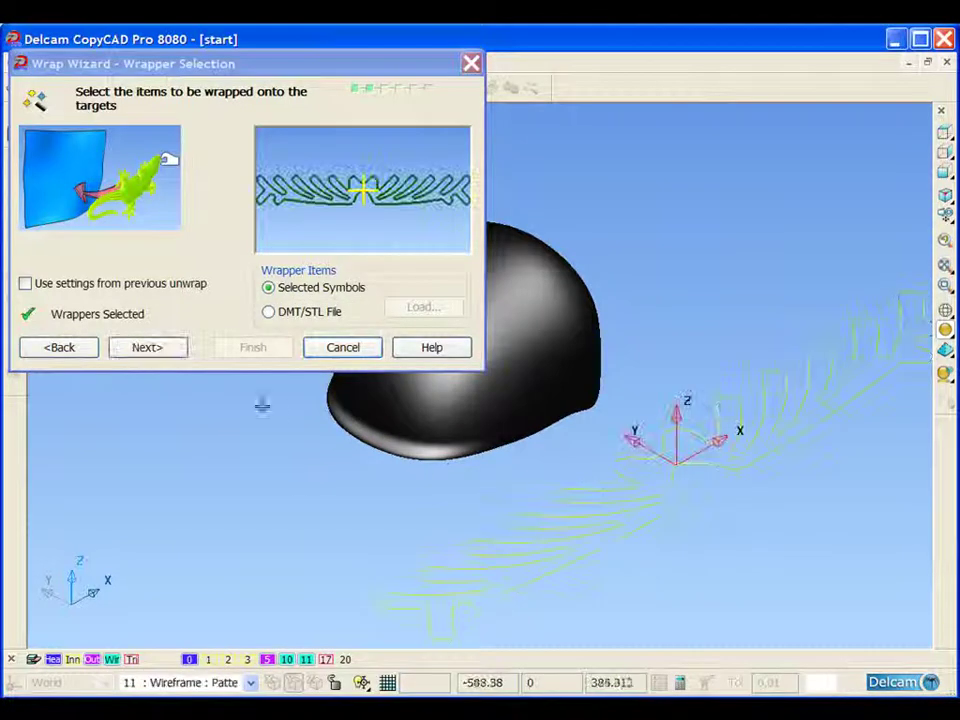
pyautogui.click(150, 348)
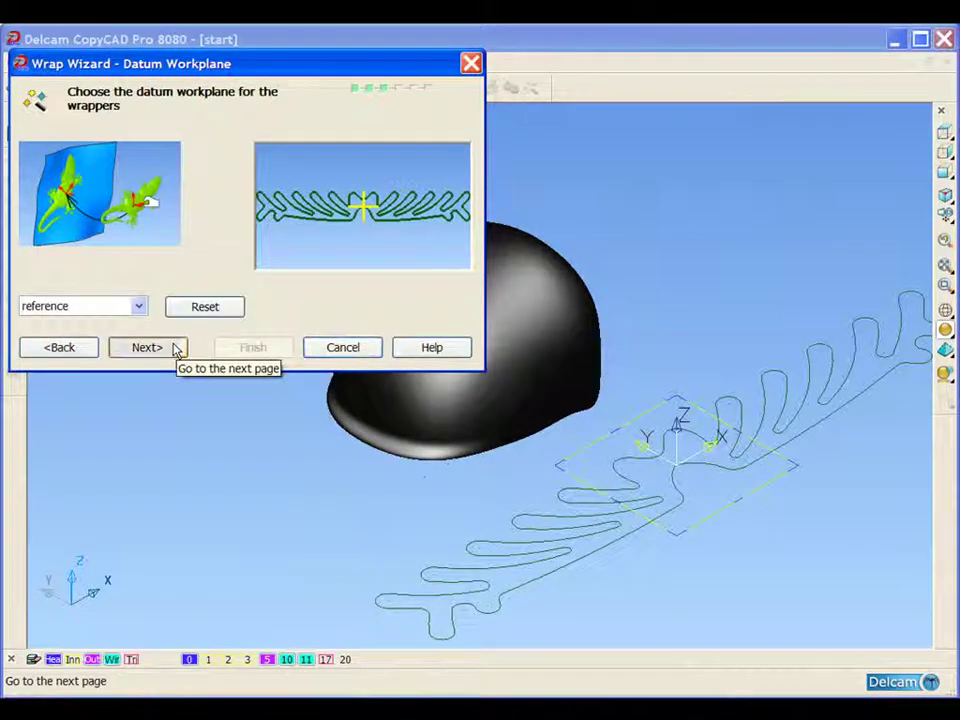
pyautogui.click(178, 348)
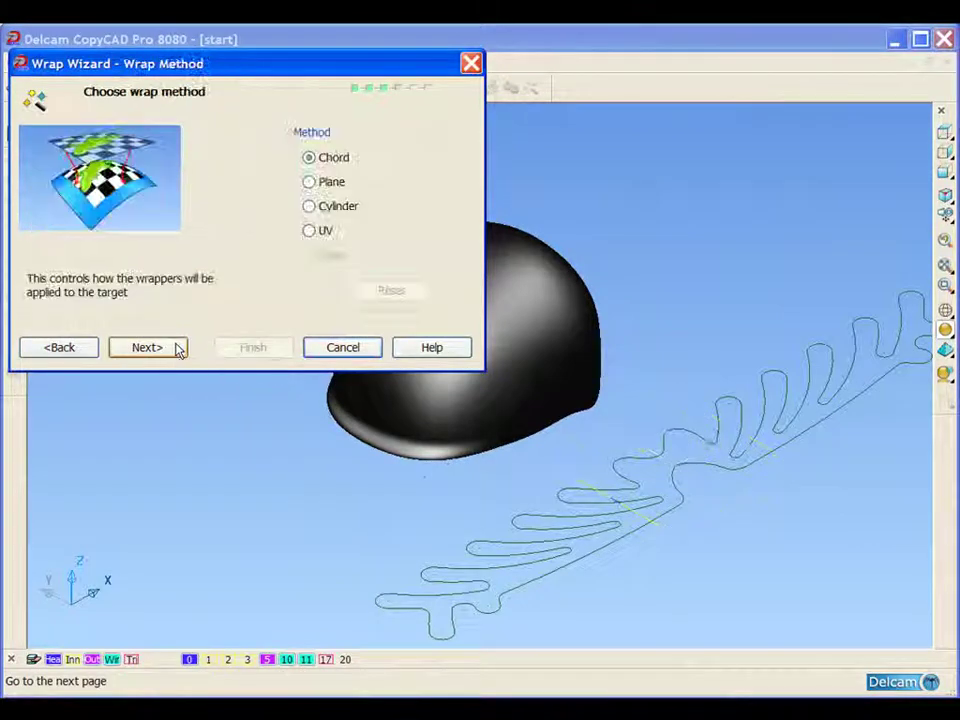
pyautogui.click(309, 230)
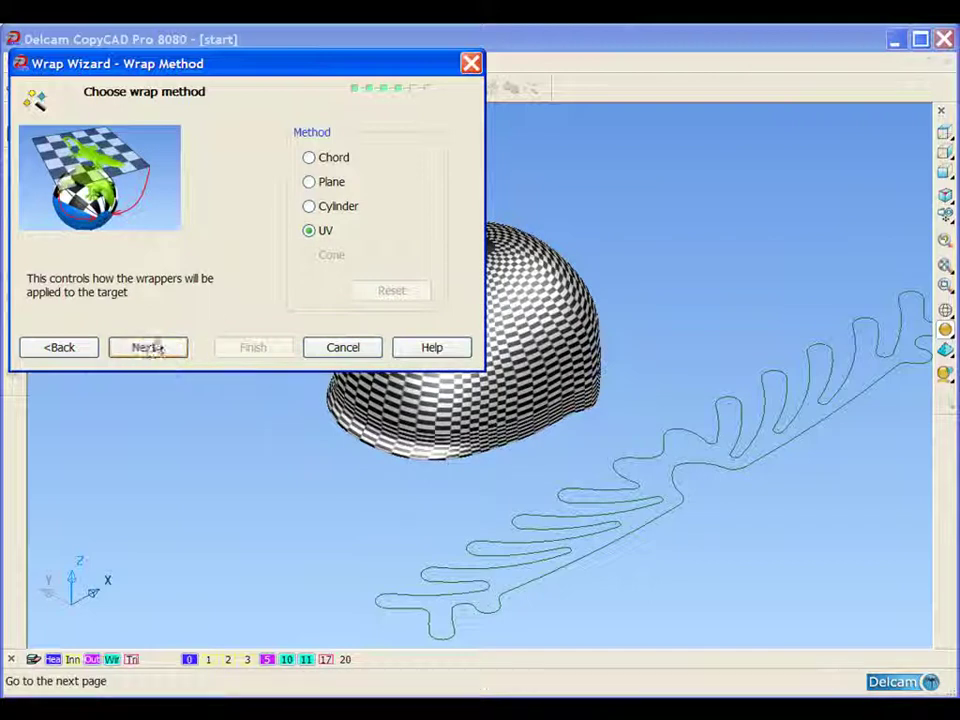
pyautogui.click(147, 347)
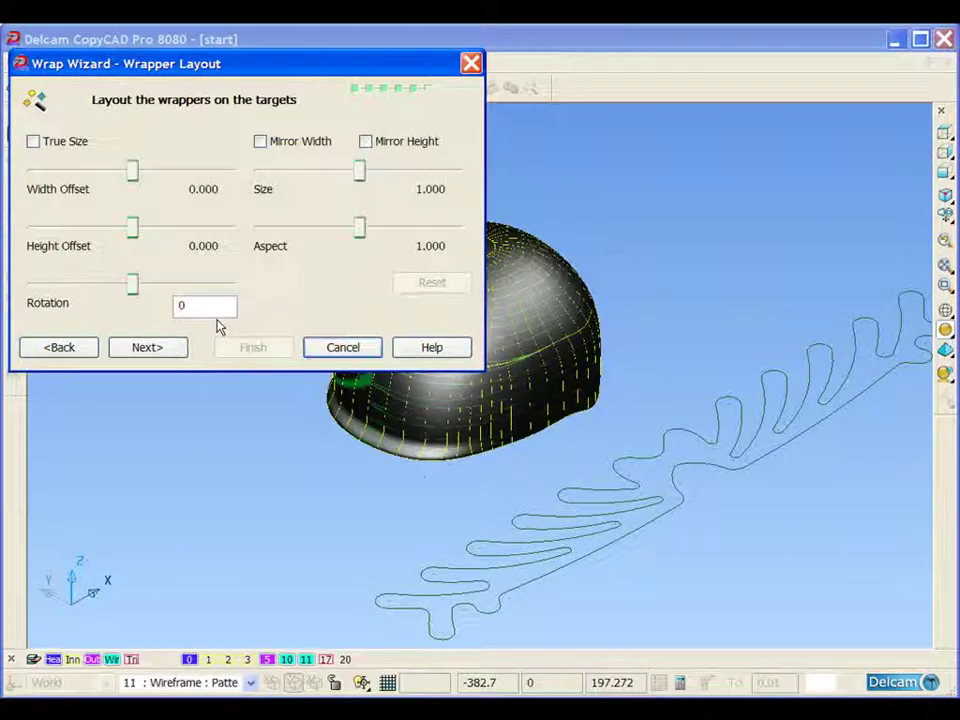
# Step: Lay out the wrapped pattern with rotation 90, size 0.963, aspect 0.416 and width offset -0.086, and create the wrap
pyautogui.doubleClick(218, 303)
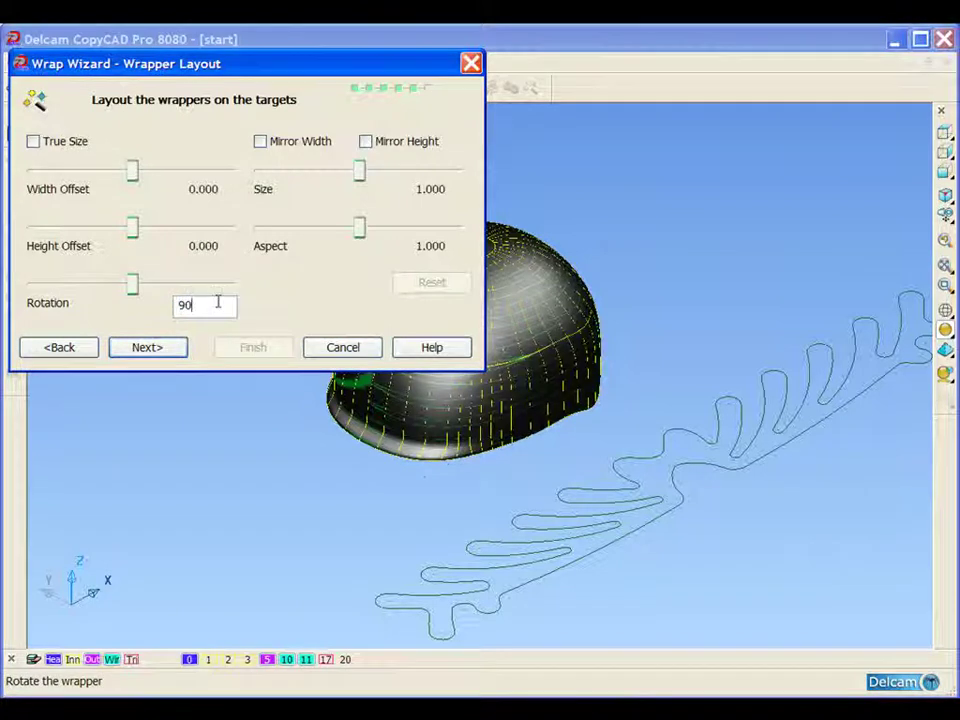
pyautogui.click(320, 229)
pyautogui.keyDown('shift'); pyautogui.moveTo(600, 349); pyautogui.dragTo(797, 377, button='middle'); pyautogui.keyUp('shift')
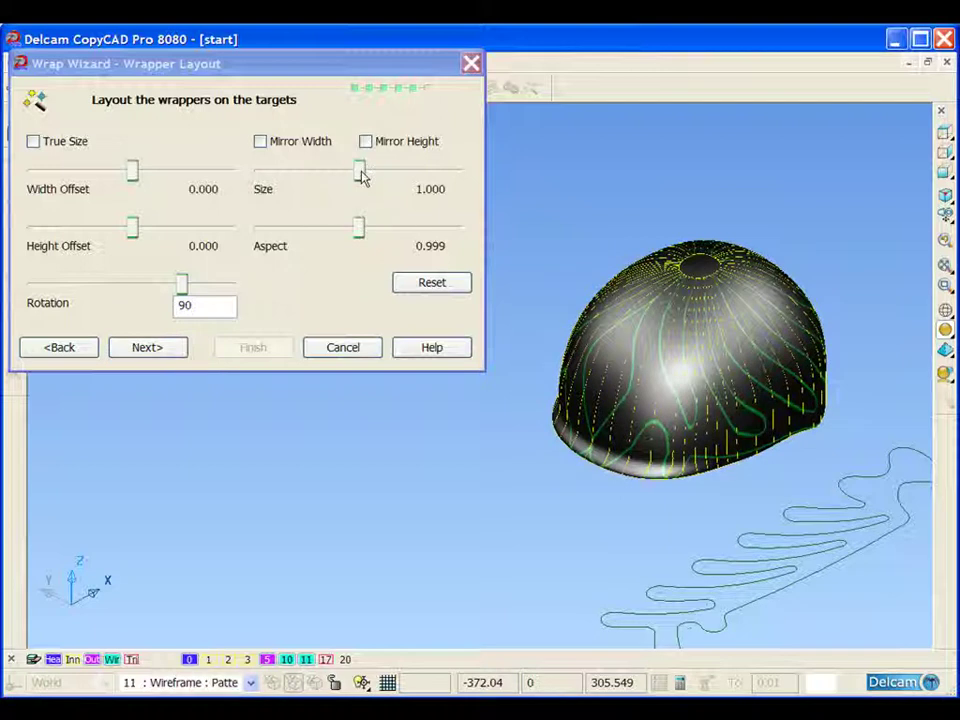
pyautogui.moveTo(362, 176); pyautogui.dragTo(358, 176)
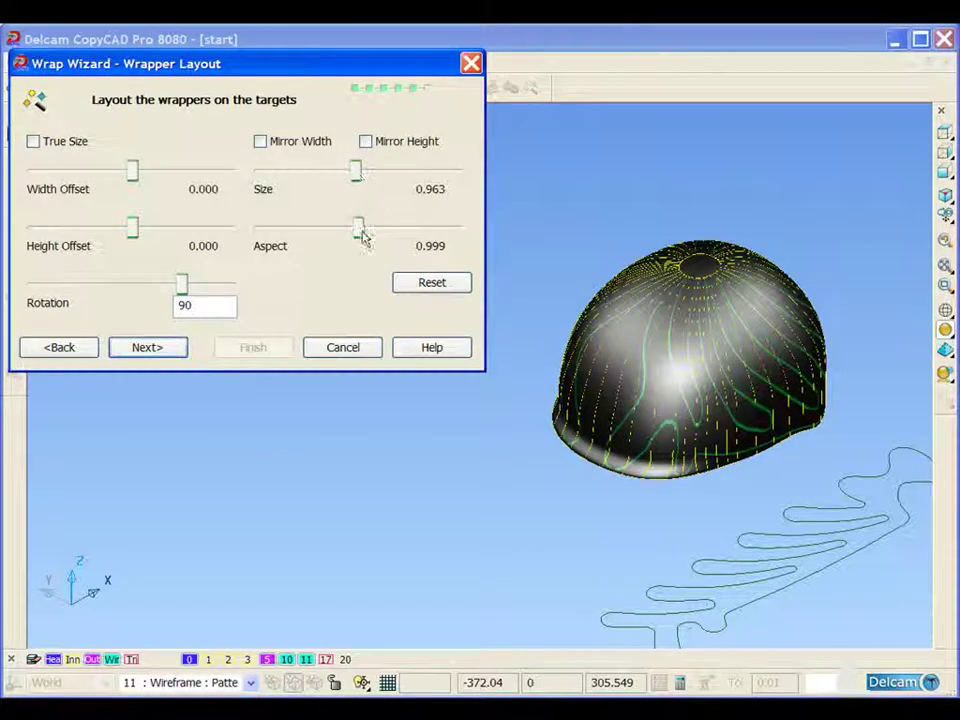
pyautogui.moveTo(363, 235); pyautogui.dragTo(308, 237)
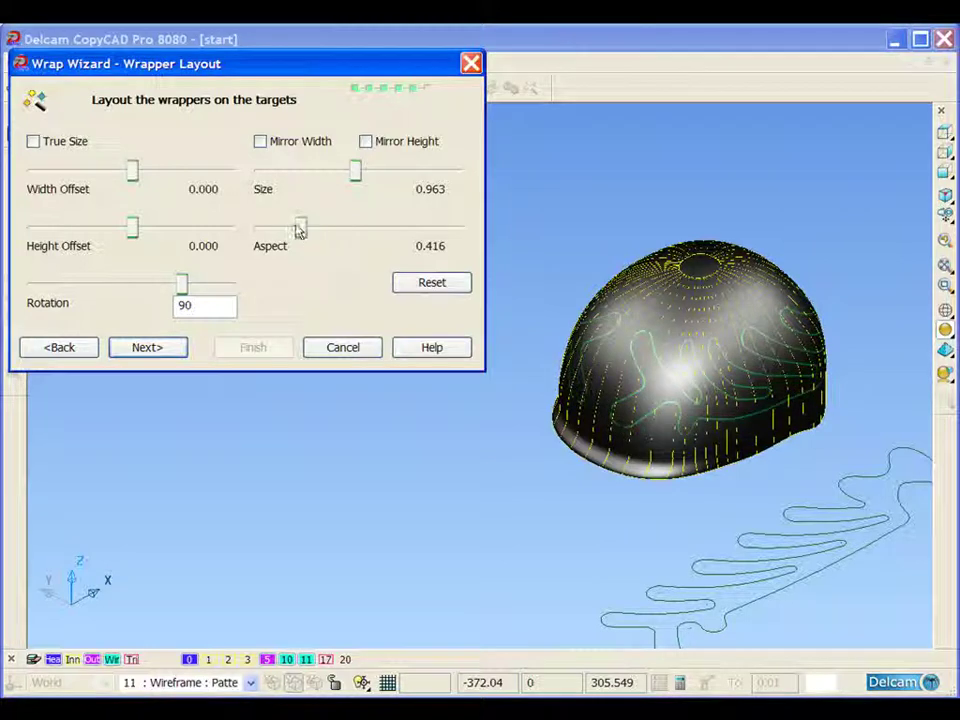
pyautogui.moveTo(133, 176); pyautogui.dragTo(123, 176)
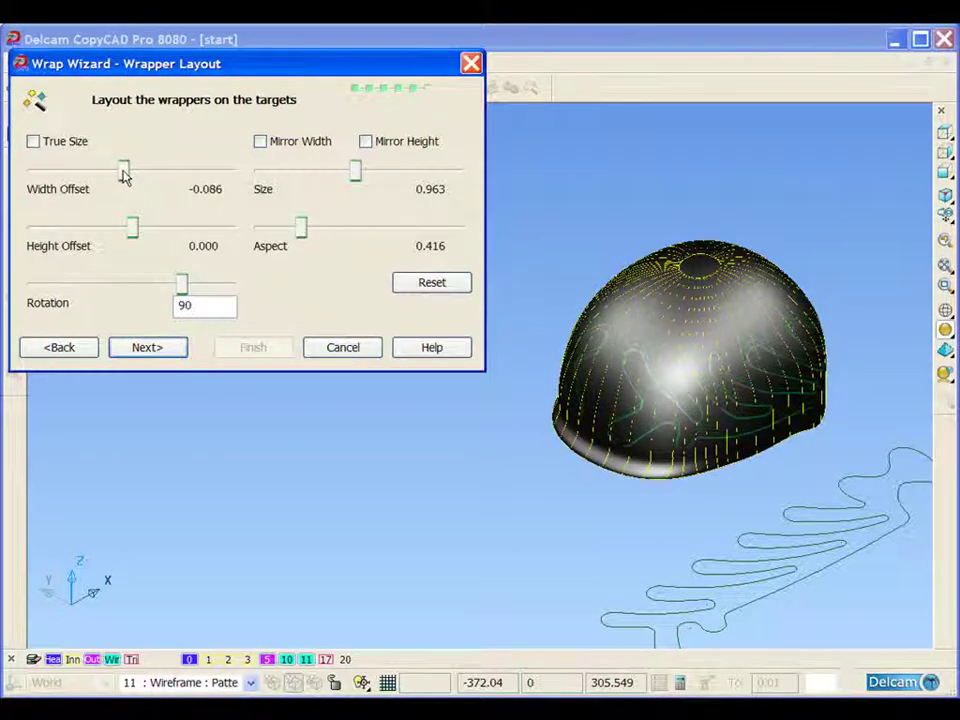
pyautogui.click(170, 354)
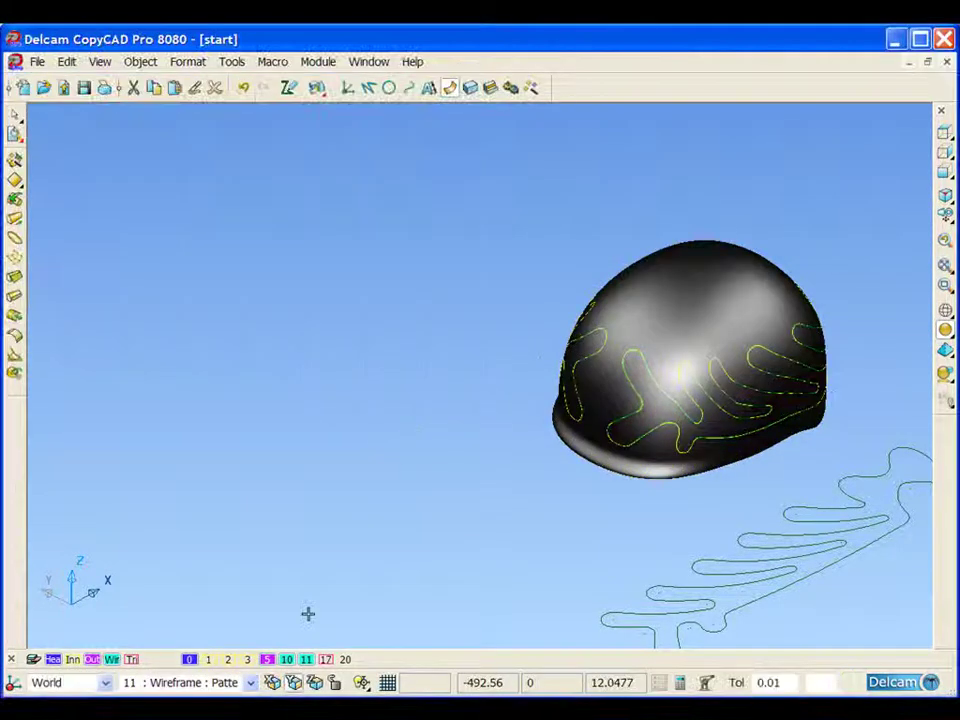
# Step: Hide the flat pattern on level 11 and clear the selection
pyautogui.click(307, 663)
pyautogui.moveTo(647, 508); pyautogui.dragTo(610, 437, button='middle')
pyautogui.click(708, 450)
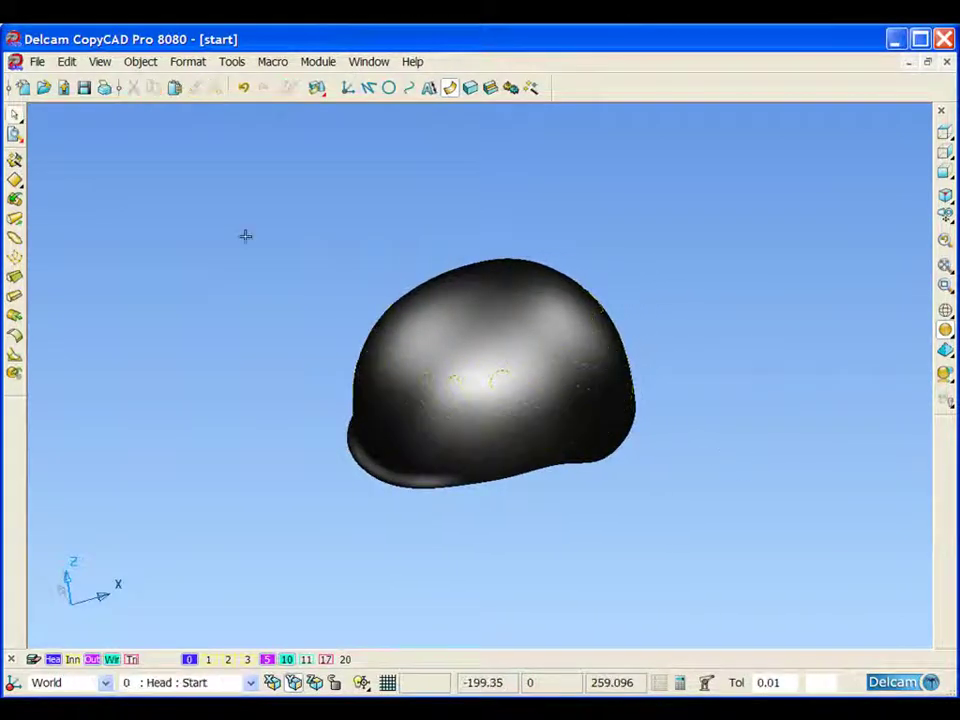
# Step: Draw a circle of radius 2 centred on a key point of the wrapped pattern curve
pyautogui.click(389, 88)
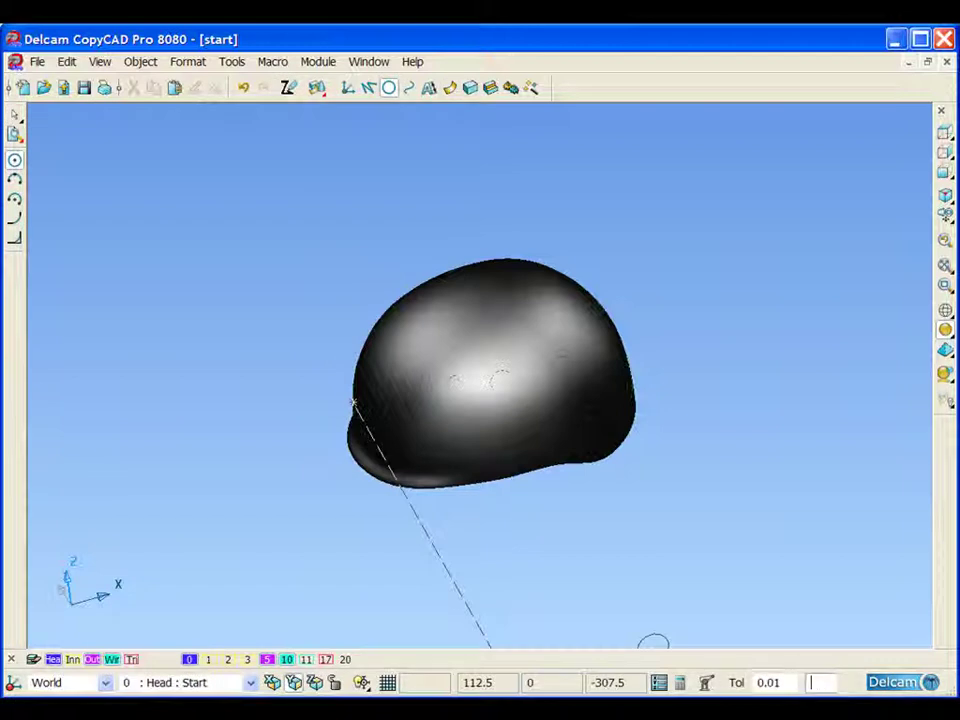
pyautogui.moveTo(716, 449); pyautogui.dragTo(474, 449, button='middle')
pyautogui.scroll(3, 407, 236)
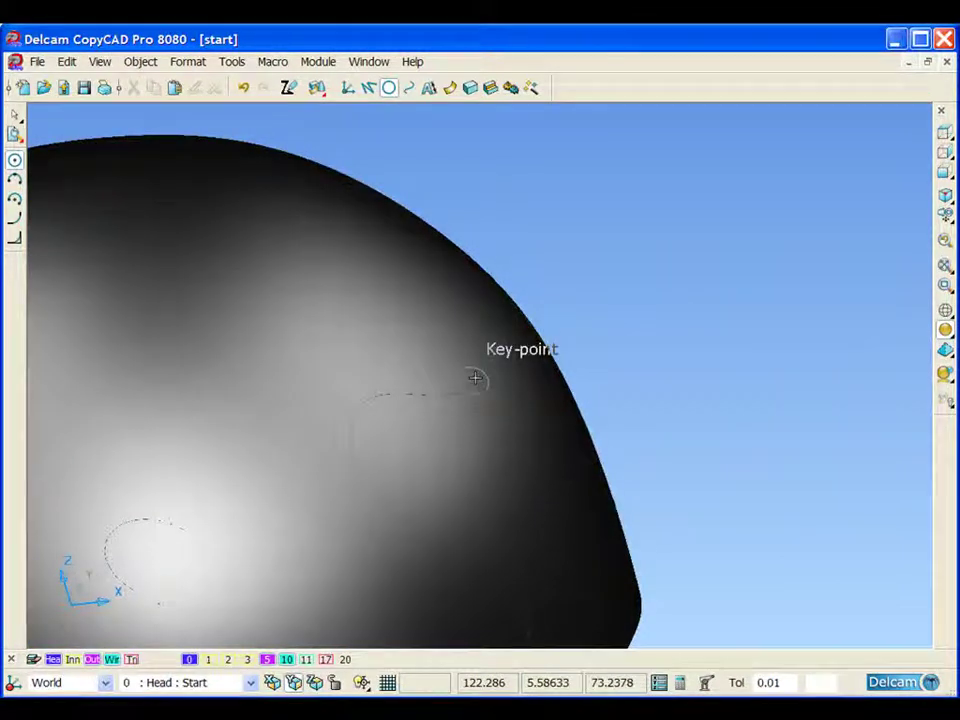
pyautogui.click(475, 378)
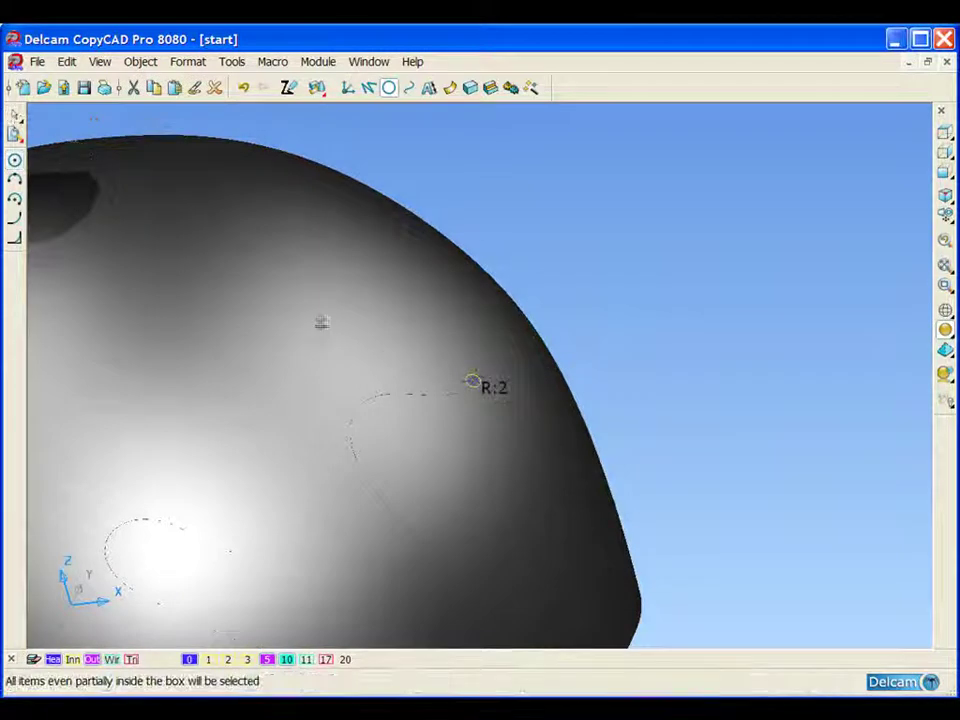
pyautogui.keyDown('shift'); pyautogui.moveTo(473, 380); pyautogui.dragTo(562, 347, button='middle'); pyautogui.keyUp('shift')
# Step: Set up an automatic Drive-Curve surface from the small circle, with the wrapped pattern curve as the drive curve
pyautogui.click(451, 89)
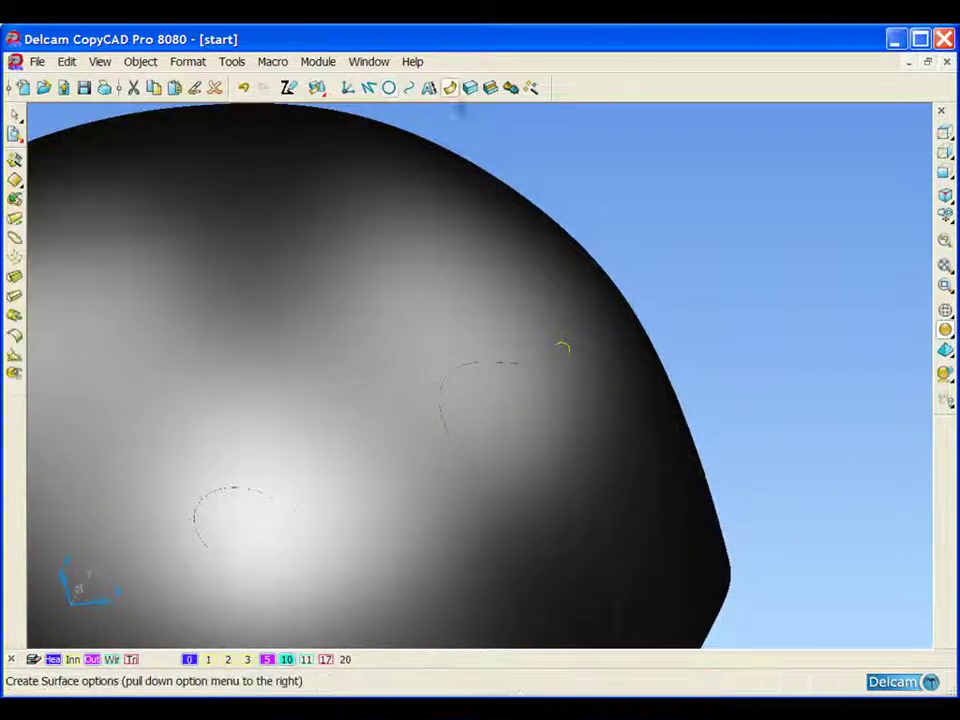
pyautogui.click(563, 306)
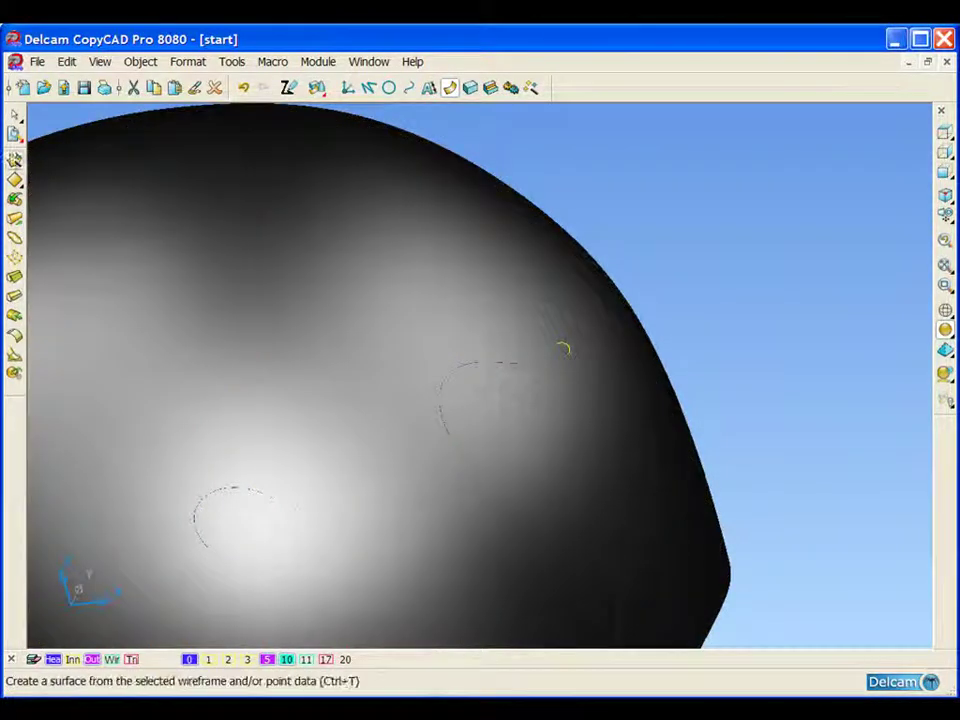
pyautogui.click(14, 131)
pyautogui.moveTo(475, 289); pyautogui.dragTo(190, 51)
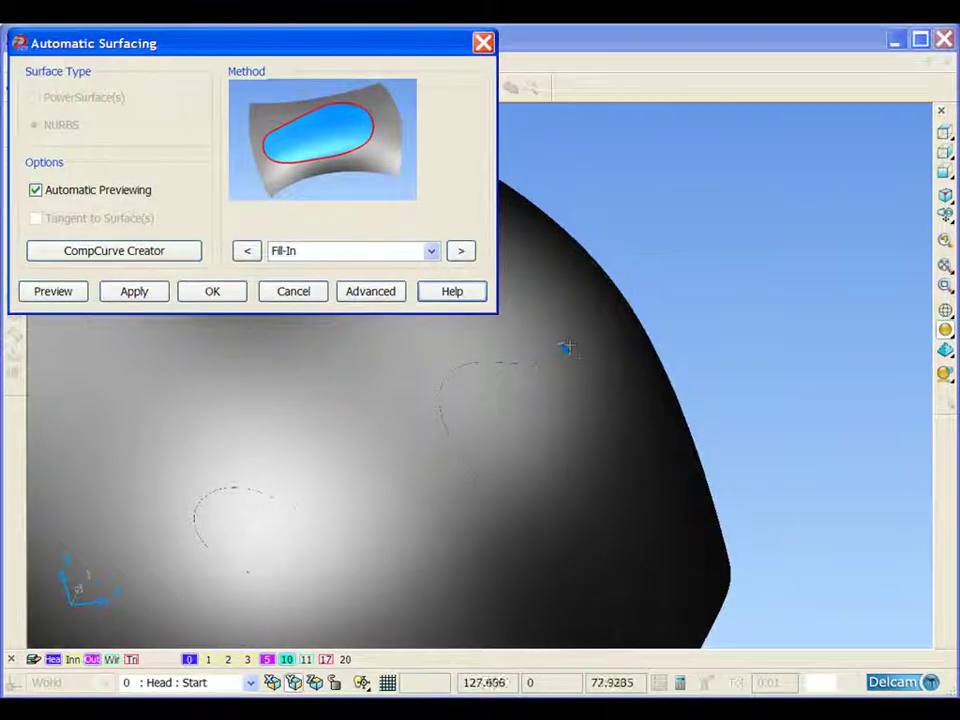
pyautogui.moveTo(567, 345); pyautogui.dragTo(742, 373, button='middle')
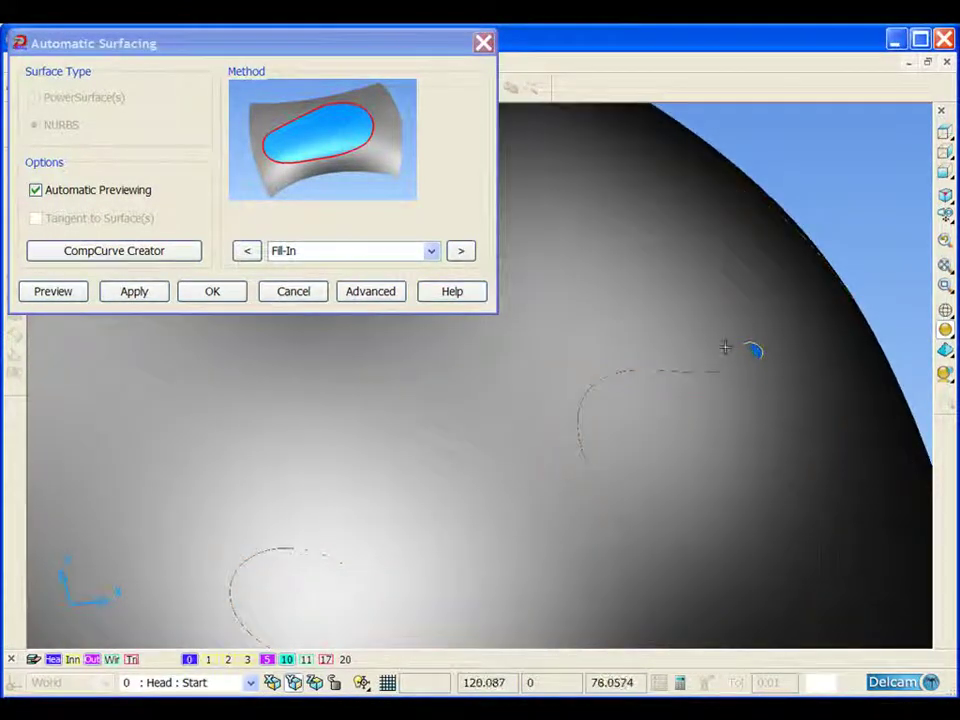
pyautogui.moveTo(693, 406); pyautogui.dragTo(648, 371, button='middle')
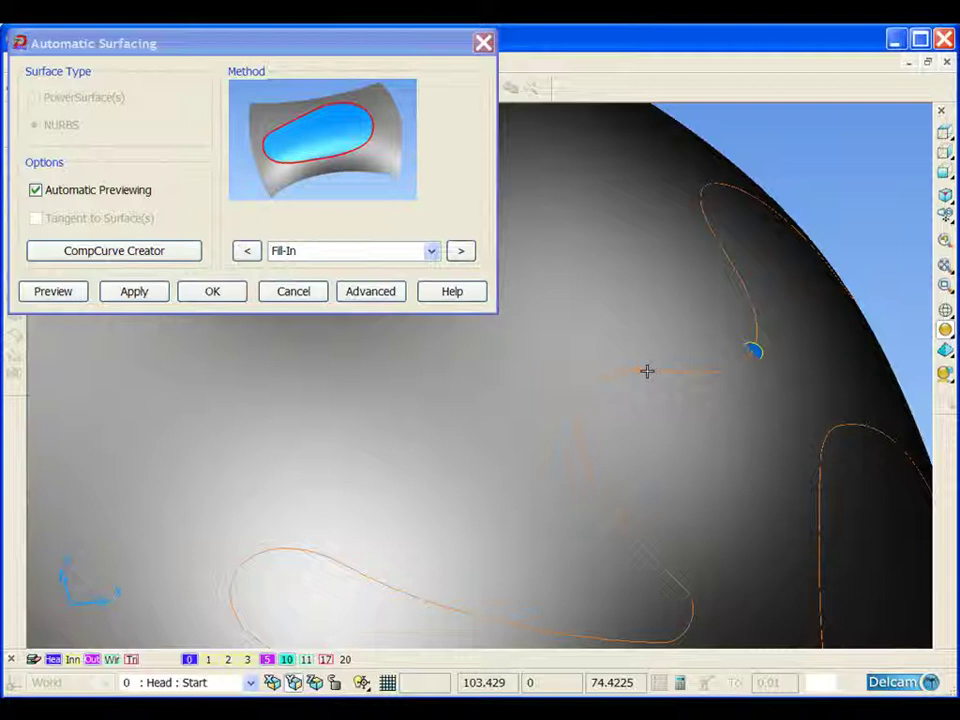
pyautogui.keyDown('shift'); pyautogui.click(647, 371); pyautogui.keyUp('shift')
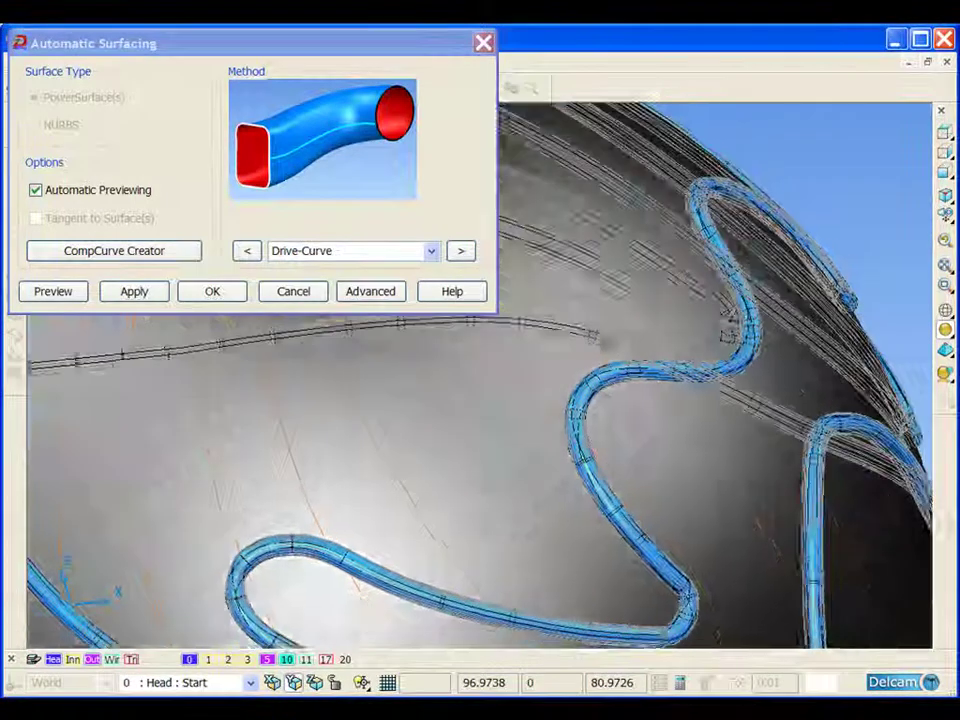
# Step: Set the Drive-Curve Interpolation to Curvature and create the tube surface along the wrapped pattern
pyautogui.keyDown('ctrl'); pyautogui.moveTo(604, 339); pyautogui.dragTo(605, 378, button='middle'); pyautogui.keyUp('ctrl')
pyautogui.keyDown('shift'); pyautogui.moveTo(557, 420); pyautogui.dragTo(630, 398, button='middle'); pyautogui.keyUp('shift')
pyautogui.moveTo(426, 455); pyautogui.dragTo(514, 508, button='middle')
pyautogui.scroll(5, 491, 510)
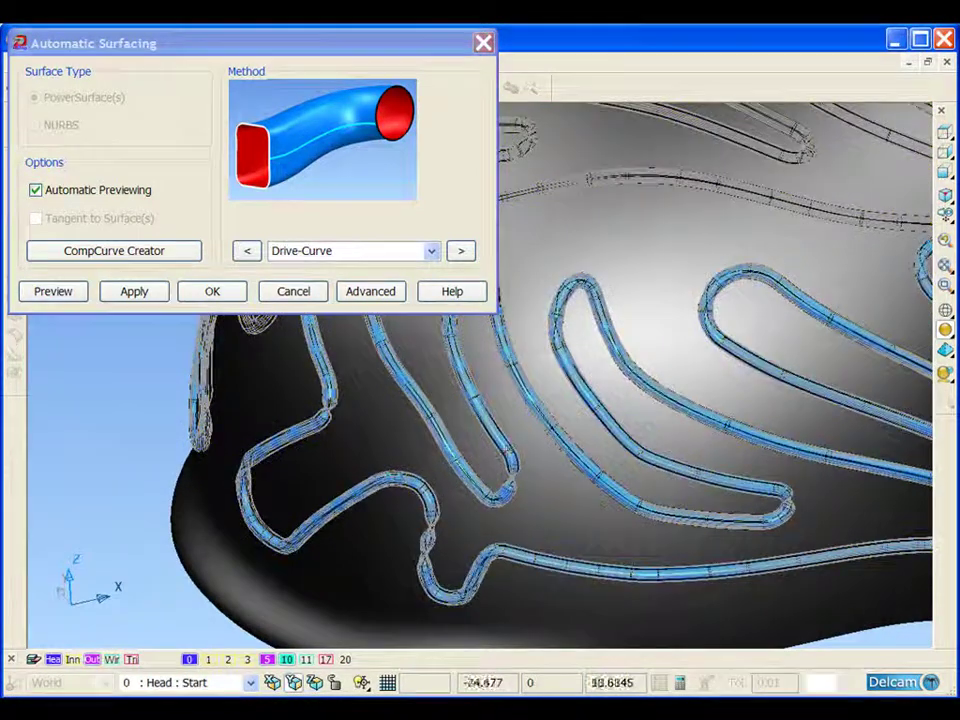
pyautogui.click(378, 295)
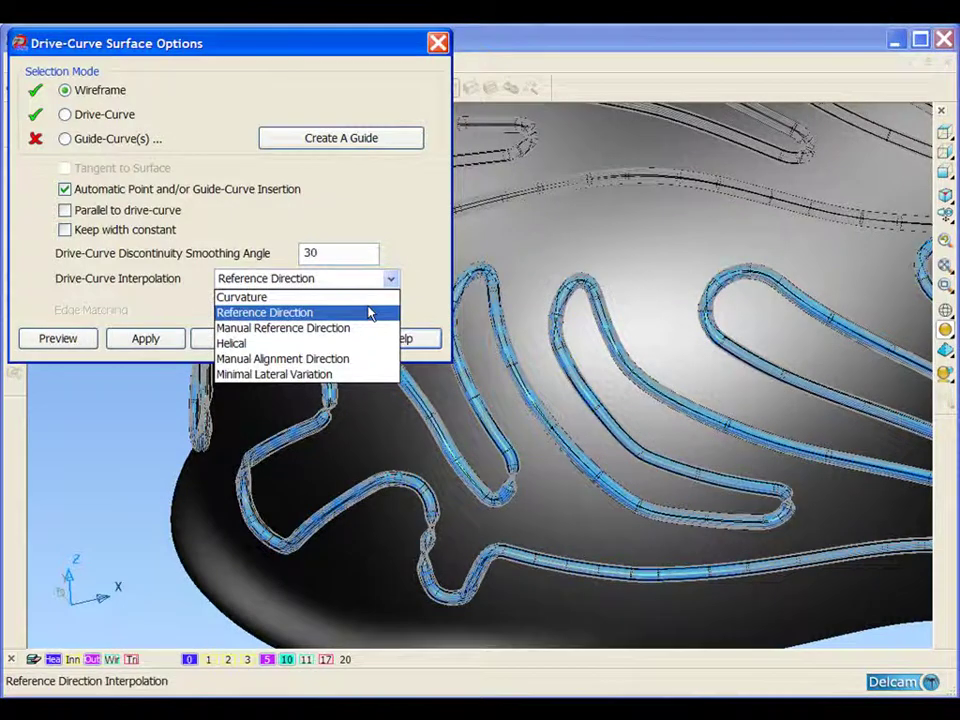
pyautogui.click(300, 296)
pyautogui.click(229, 340)
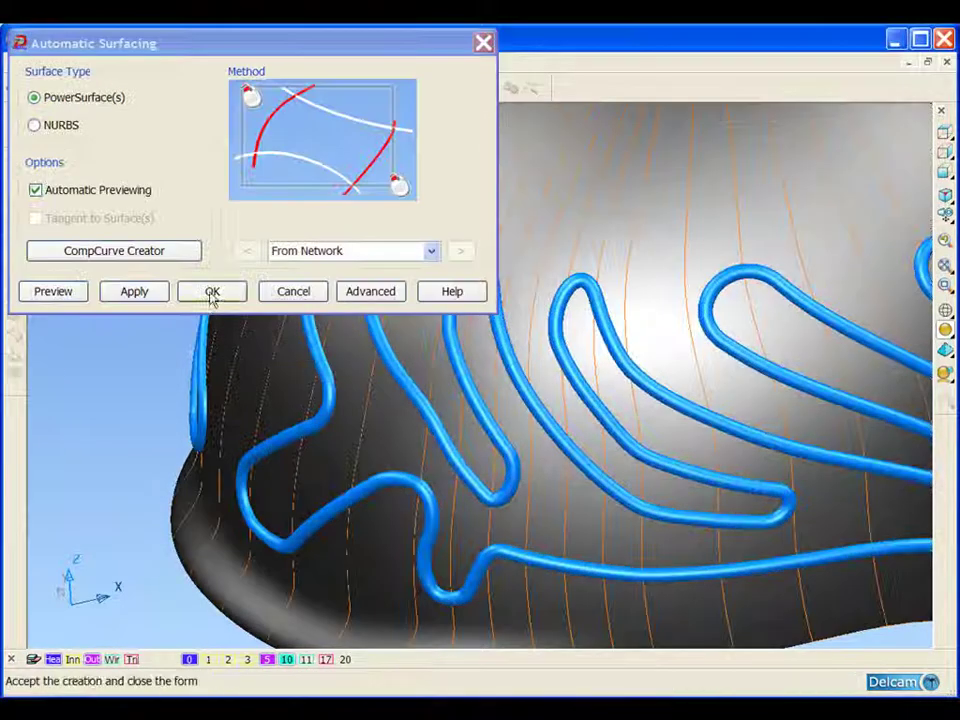
pyautogui.click(211, 292)
# Step: Create a concave surface fillet of radius 0.25 between the tube and the outer helmet surface, filleting all routes
pyautogui.keyDown('shift'); pyautogui.moveTo(503, 357); pyautogui.dragTo(563, 394, button='middle'); pyautogui.keyUp('shift')
pyautogui.moveTo(890, 545); pyautogui.dragTo(842, 540, button='middle')
pyautogui.moveTo(600, 420)
pyautogui.mouseDown(button='middle')
pyautogui.moveTo(720, 407)
pyautogui.moveTo(671, 456)
pyautogui.moveTo(484, 476)
pyautogui.moveTo(621, 474)
pyautogui.moveTo(497, 463)
pyautogui.moveTo(254, 350)
pyautogui.moveTo(430, 352)
pyautogui.moveTo(643, 457)
pyautogui.moveTo(788, 390)
pyautogui.moveTo(750, 392)
pyautogui.moveTo(577, 490)
pyautogui.mouseUp(button='middle')
pyautogui.keyDown('ctrl'); pyautogui.keyDown('shift'); pyautogui.moveTo(377, 372); pyautogui.dragTo(462, 435, button='middle'); pyautogui.keyUp('shift'); pyautogui.keyUp('ctrl')
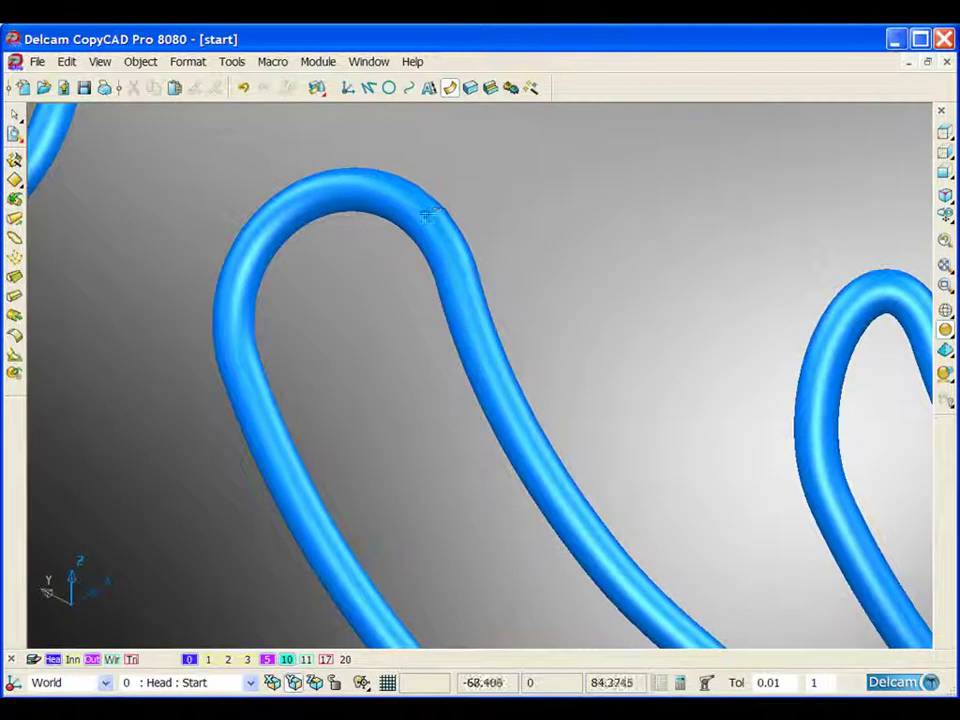
pyautogui.click(428, 214)
pyautogui.scroll(2, 469, 254)
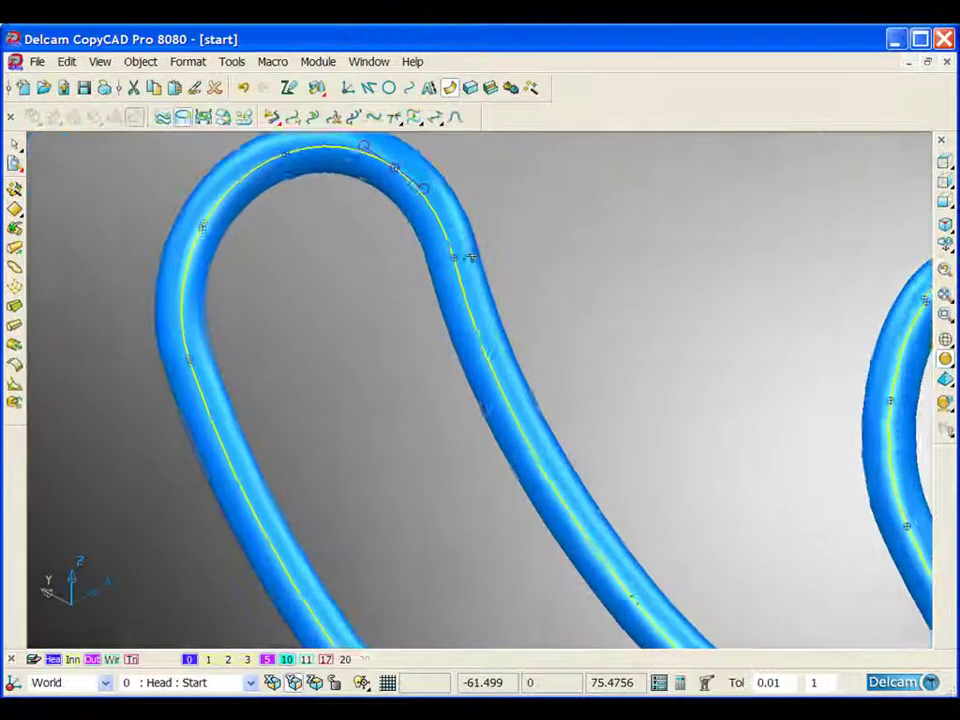
pyautogui.click(469, 250)
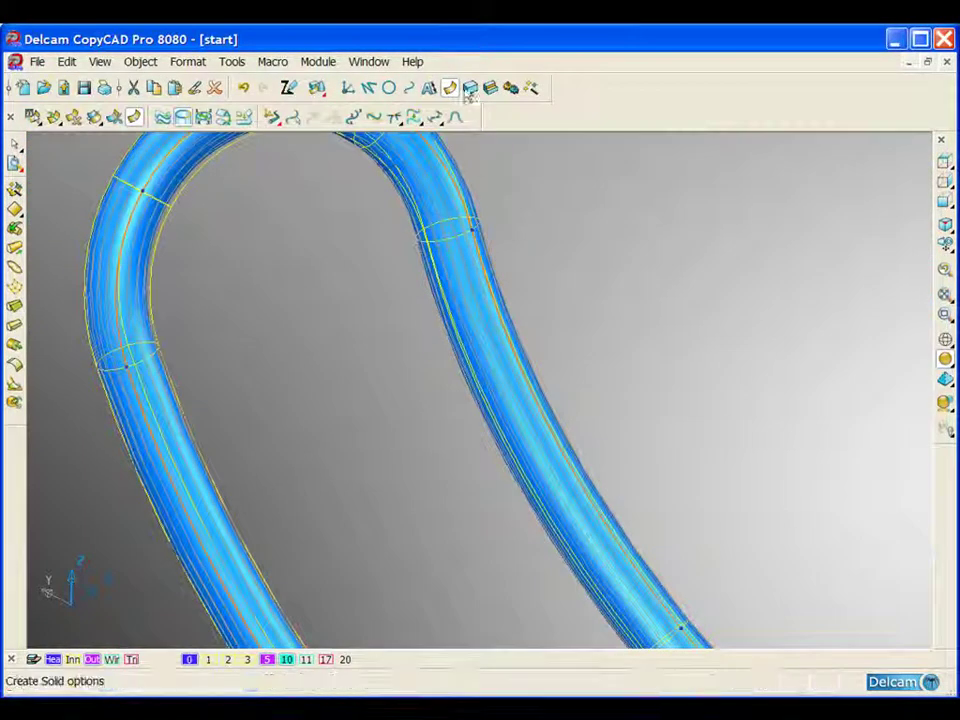
pyautogui.click(14, 366)
pyautogui.moveTo(234, 102); pyautogui.dragTo(135, 43)
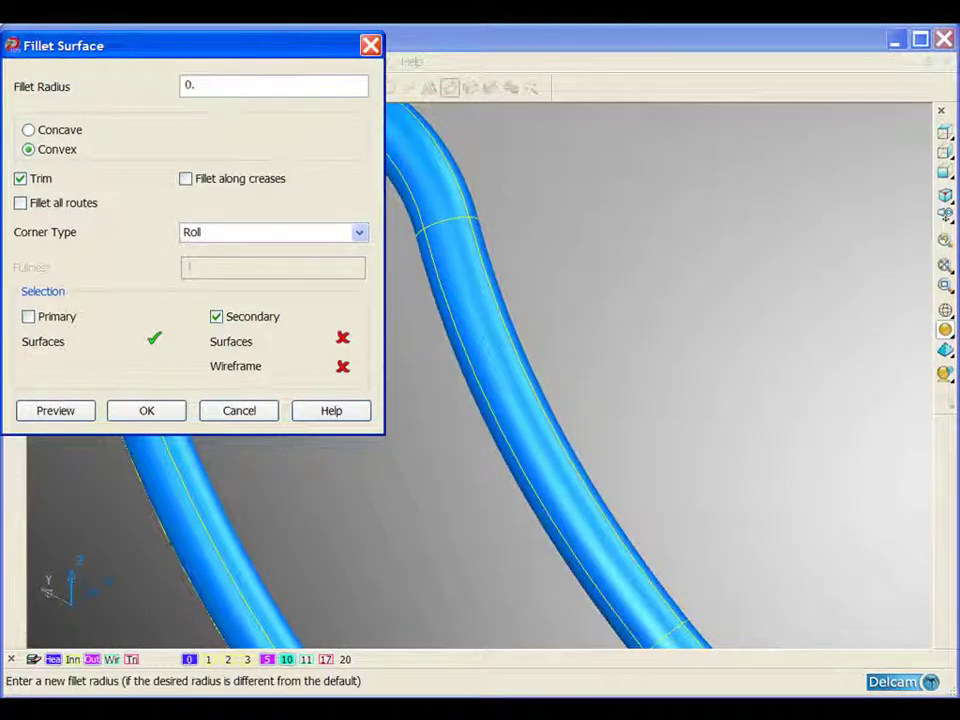
pyautogui.click(30, 131)
pyautogui.click(641, 292)
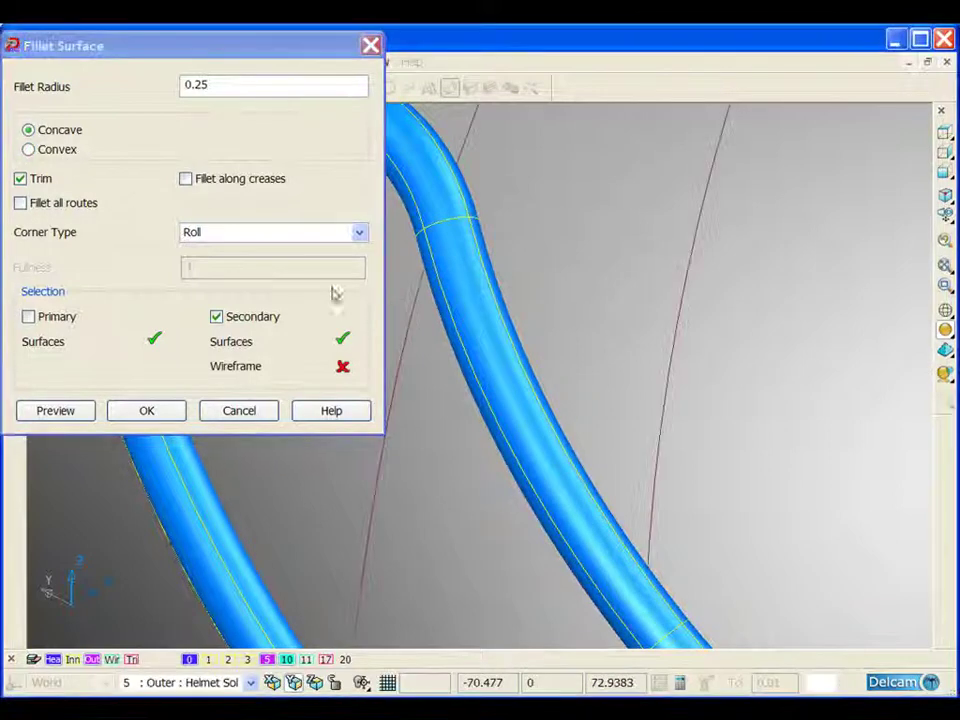
pyautogui.click(20, 203)
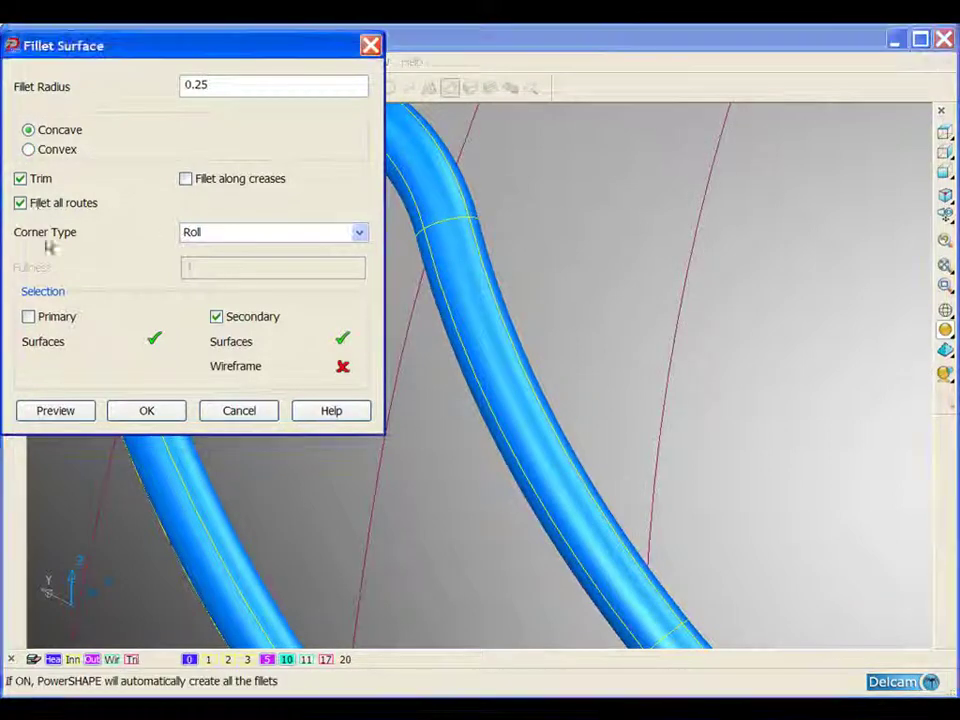
pyautogui.click(146, 412)
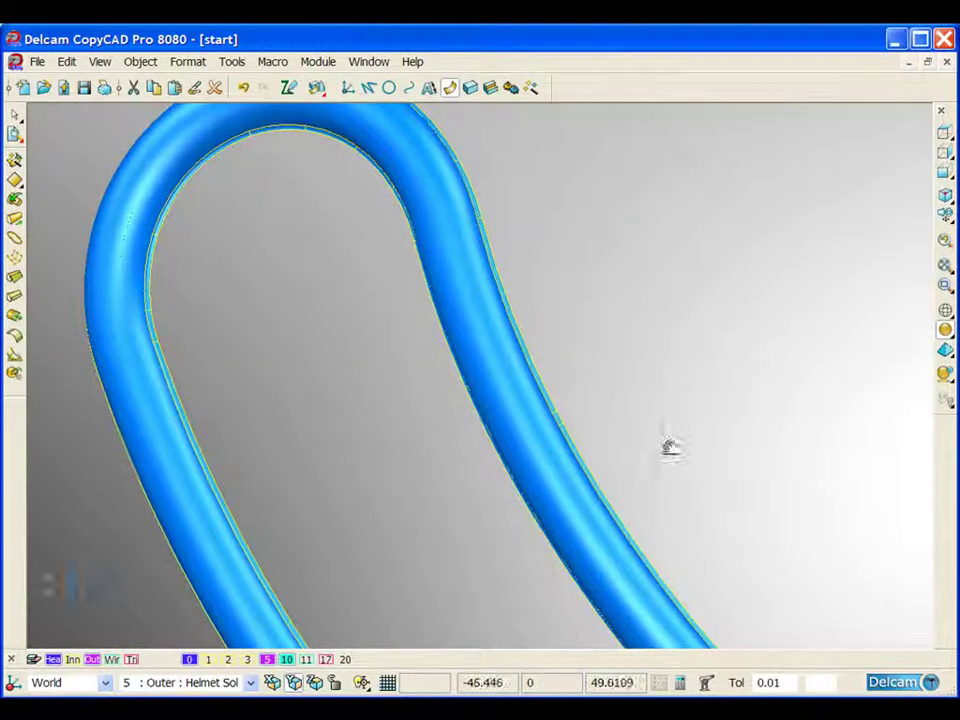
pyautogui.keyDown('ctrl'); pyautogui.moveTo(669, 446); pyautogui.dragTo(651, 422, button='middle'); pyautogui.keyUp('ctrl')
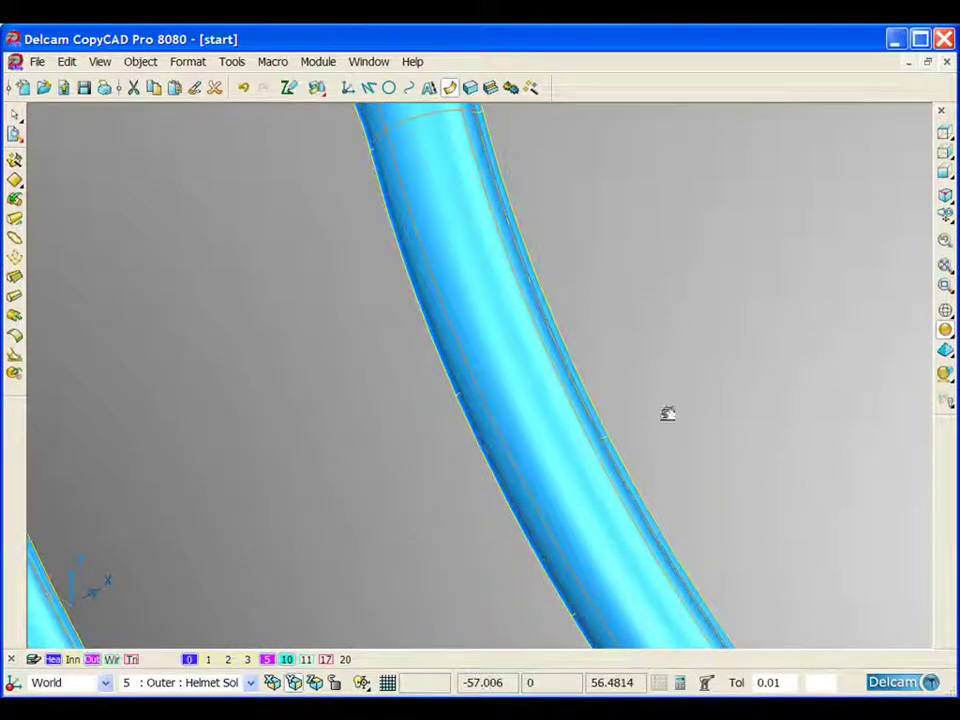
# Step: Copy the outer helmet surface's style, level, transparency and material onto the filleted tube with the attribute painter
pyautogui.scroll(-10, 716, 382)
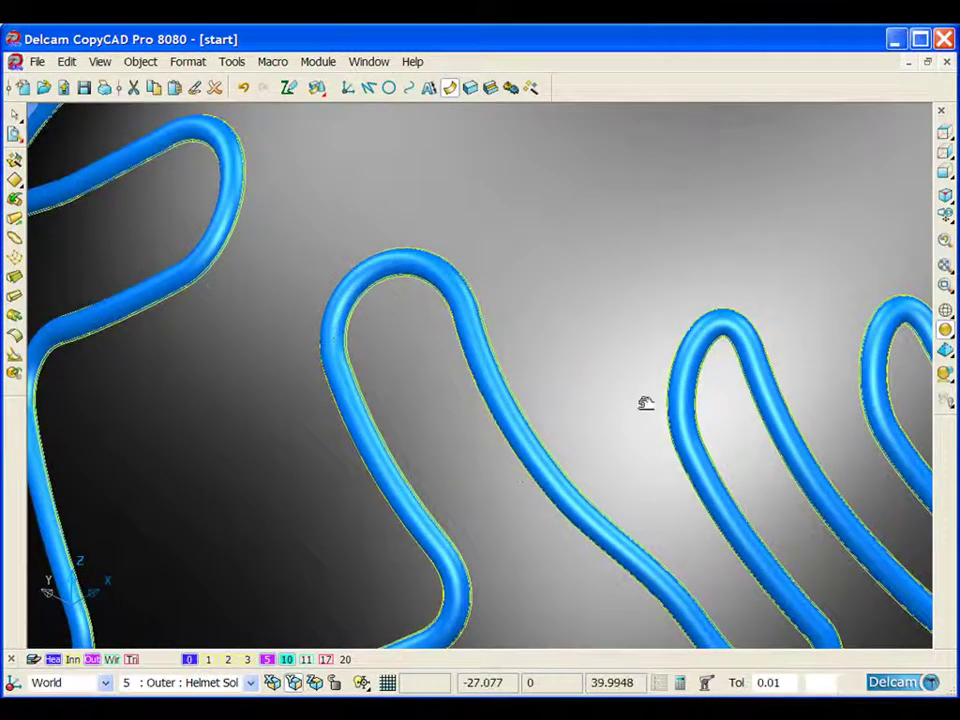
pyautogui.scroll(-6, 582, 366)
pyautogui.click(533, 289)
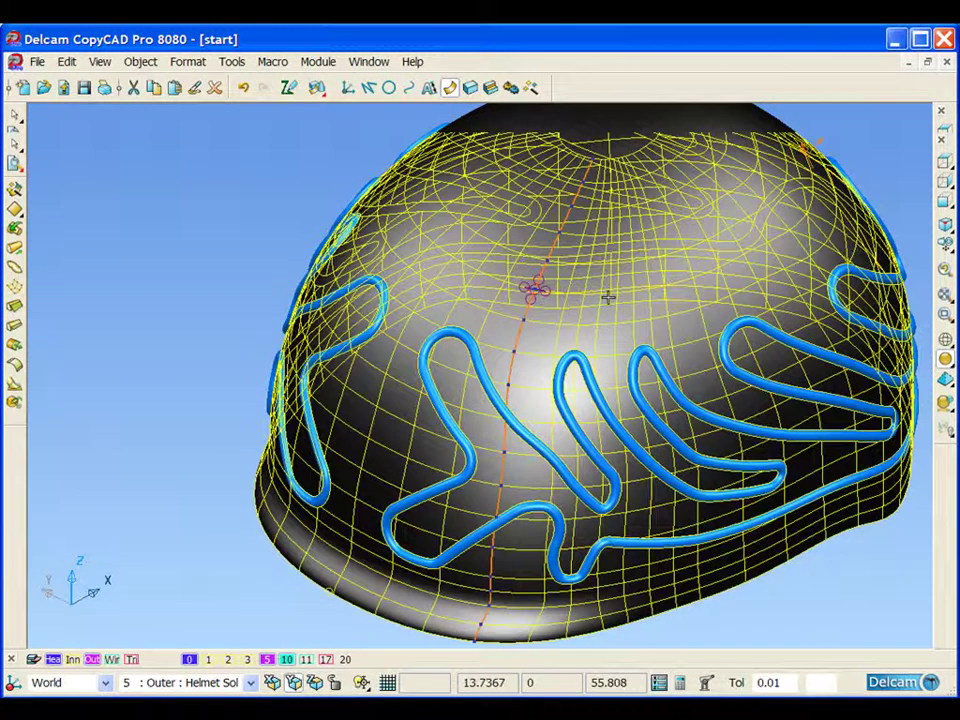
pyautogui.click(194, 87)
pyautogui.moveTo(342, 202); pyautogui.dragTo(216, 167)
pyautogui.scroll(2, 458, 320)
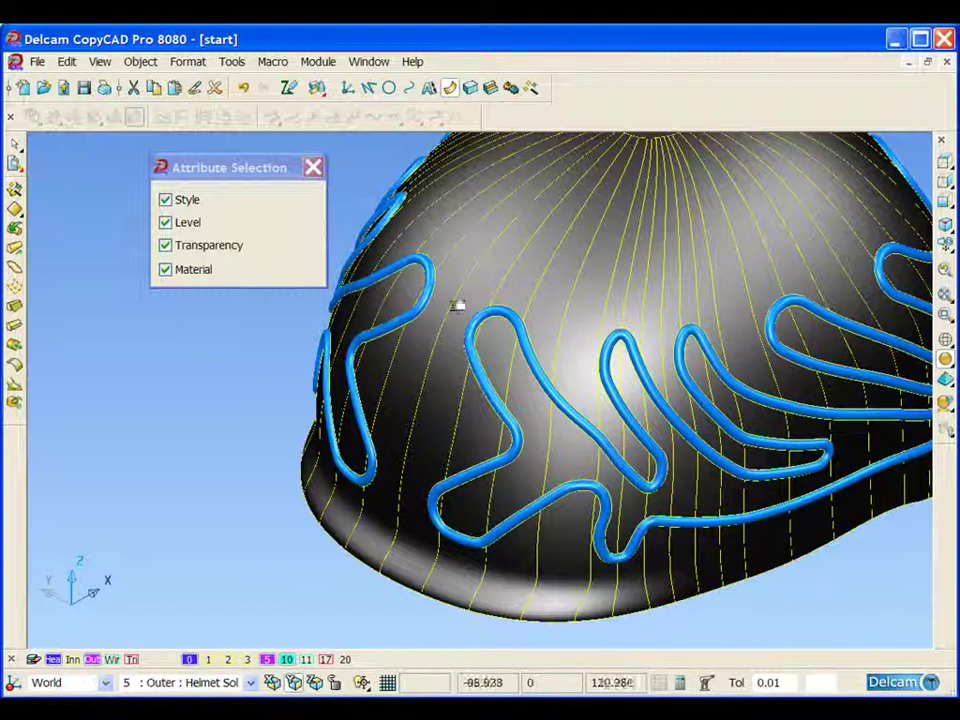
pyautogui.click(681, 510)
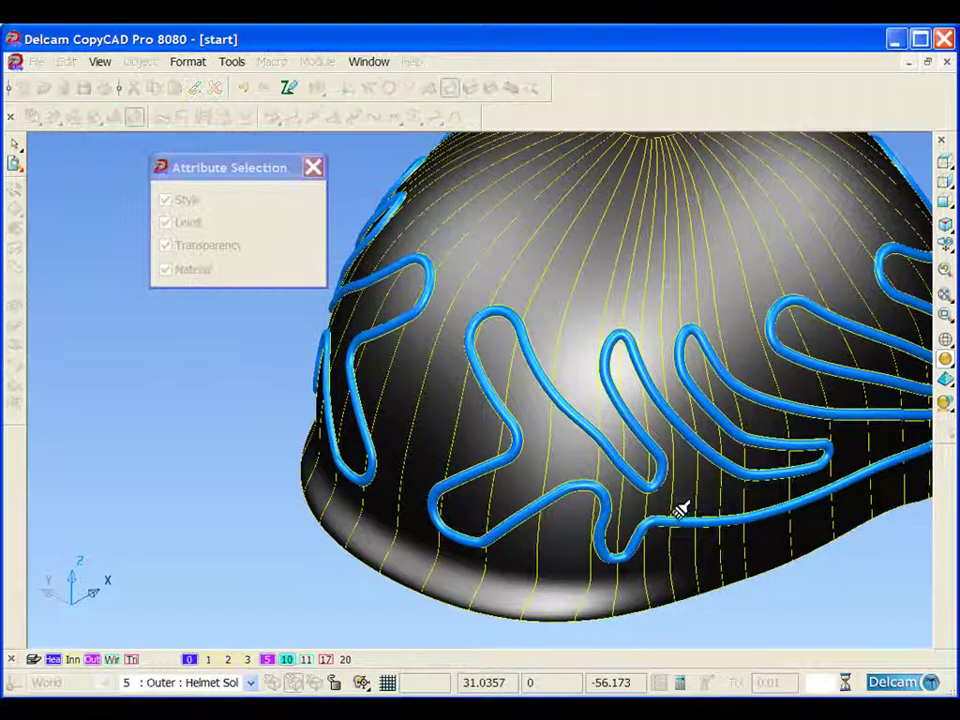
pyautogui.click(314, 164)
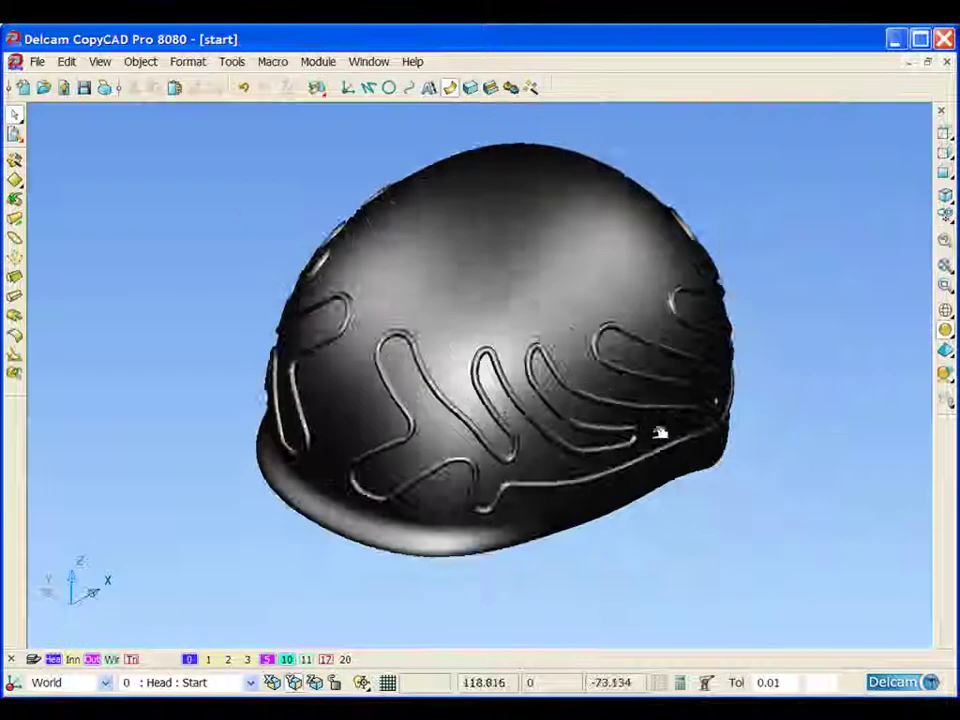
# Step: Show level 17 (Triangles : Others) with the relief models and view the helmet from above
pyautogui.moveTo(652, 430); pyautogui.dragTo(472, 384, button='middle')
pyautogui.keyDown('shift'); pyautogui.moveTo(532, 376); pyautogui.dragTo(483, 403, button='middle'); pyautogui.keyUp('shift')
pyautogui.click(326, 660)
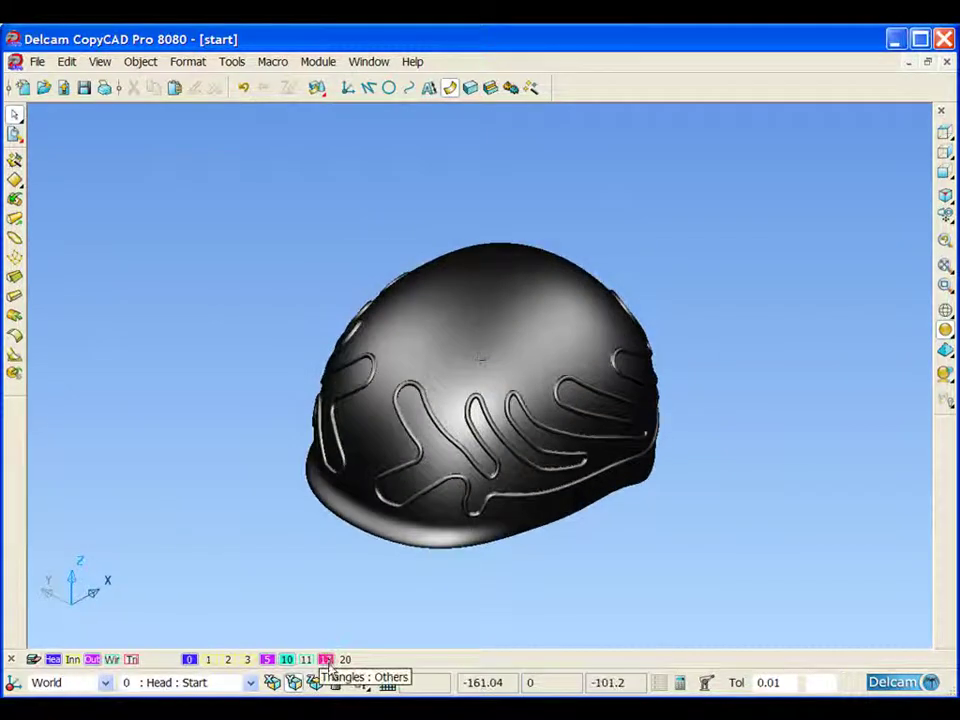
pyautogui.scroll(-1, 548, 540)
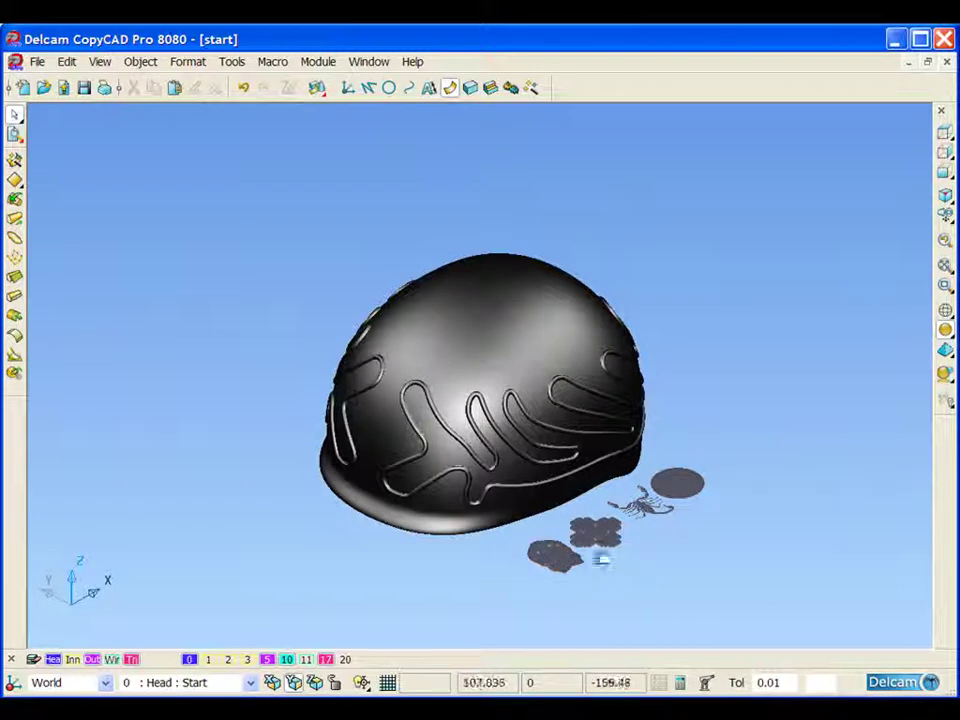
pyautogui.click(944, 134)
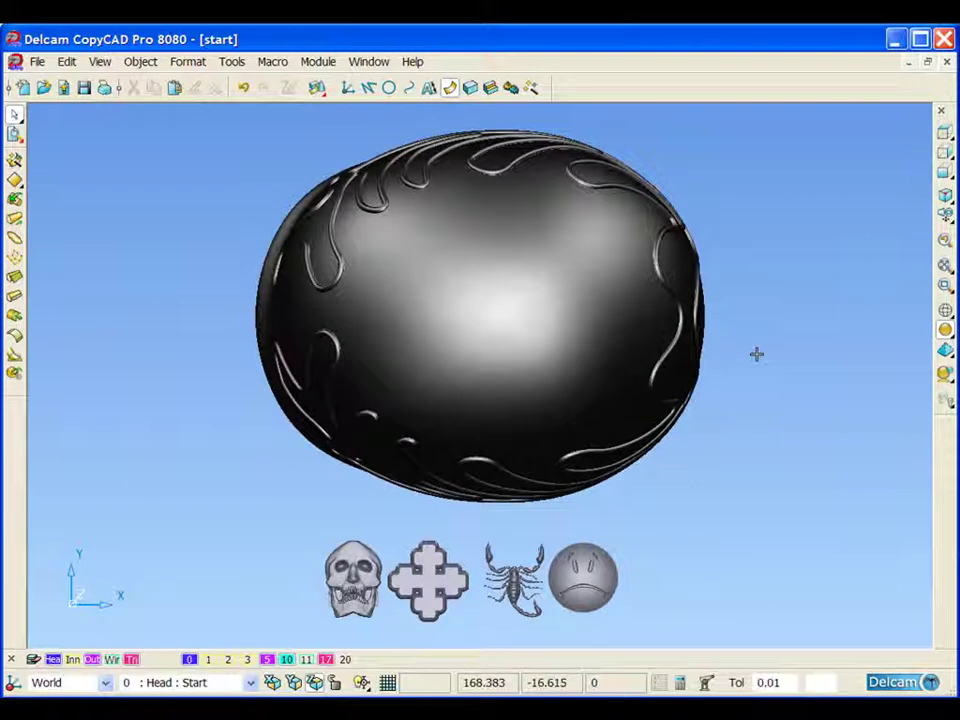
# Step: Start the Wrap Wizard with the outer helmet surface as target and choose the skull model as the wrapper
pyautogui.click(499, 316)
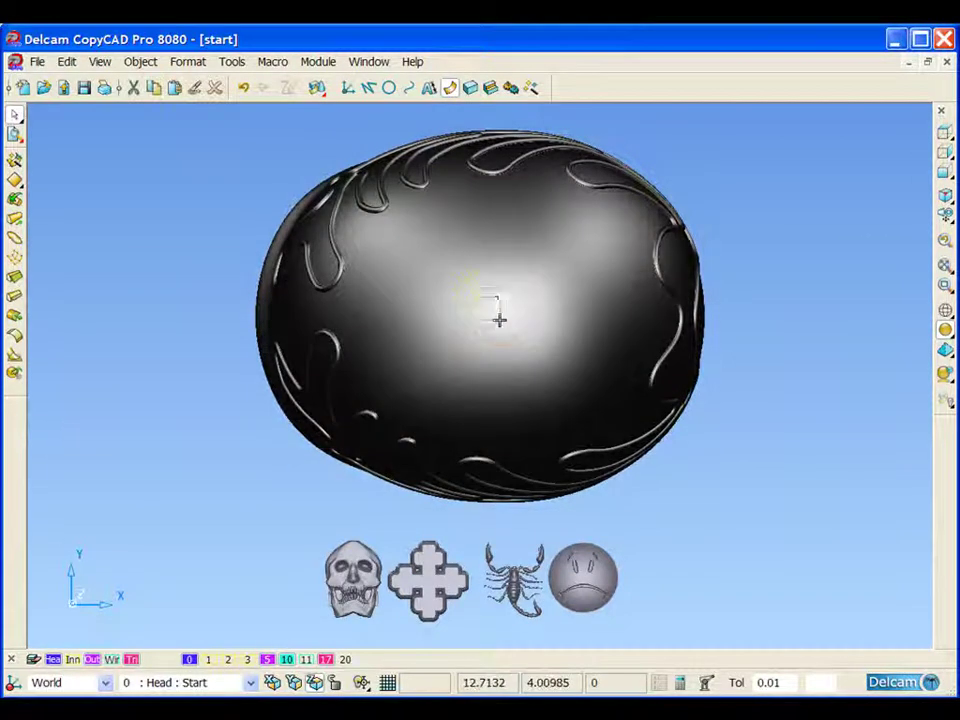
pyautogui.click(511, 334)
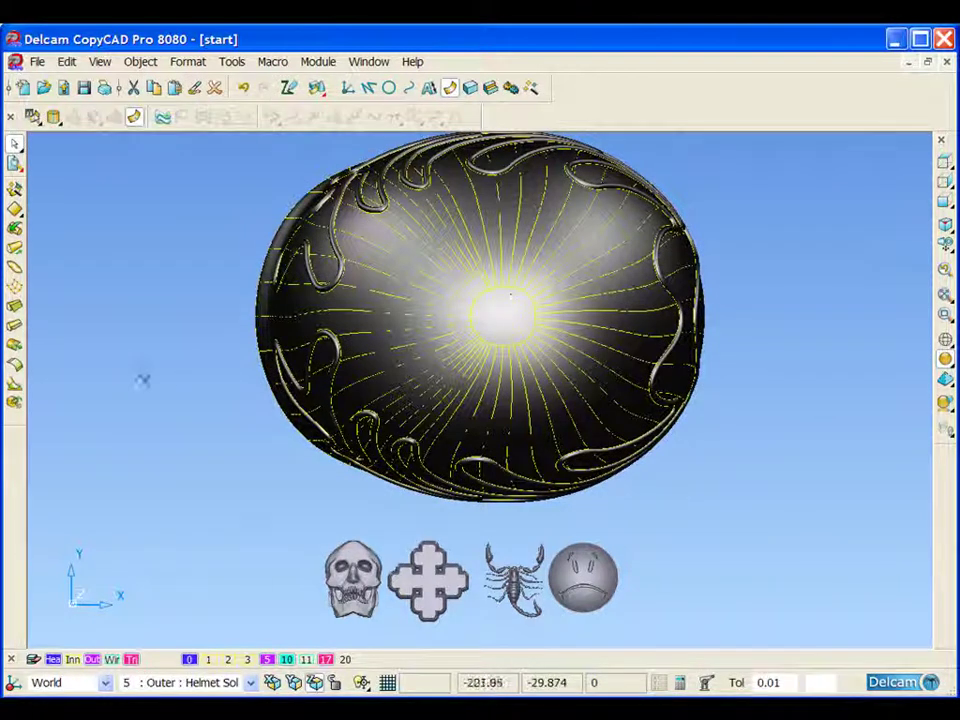
pyautogui.click(14, 305)
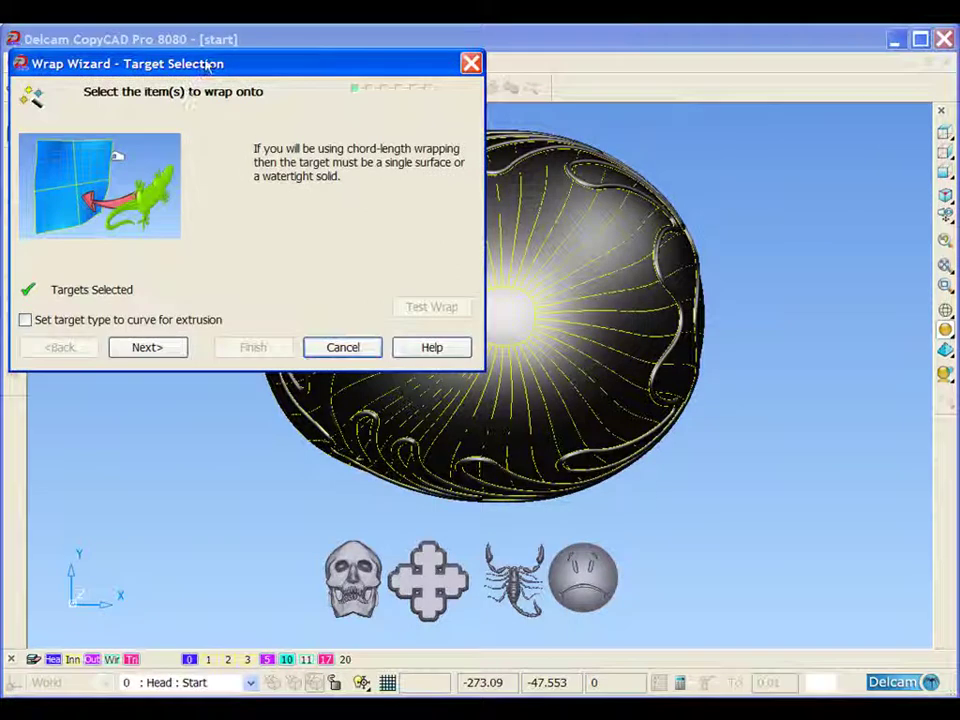
pyautogui.click(156, 341)
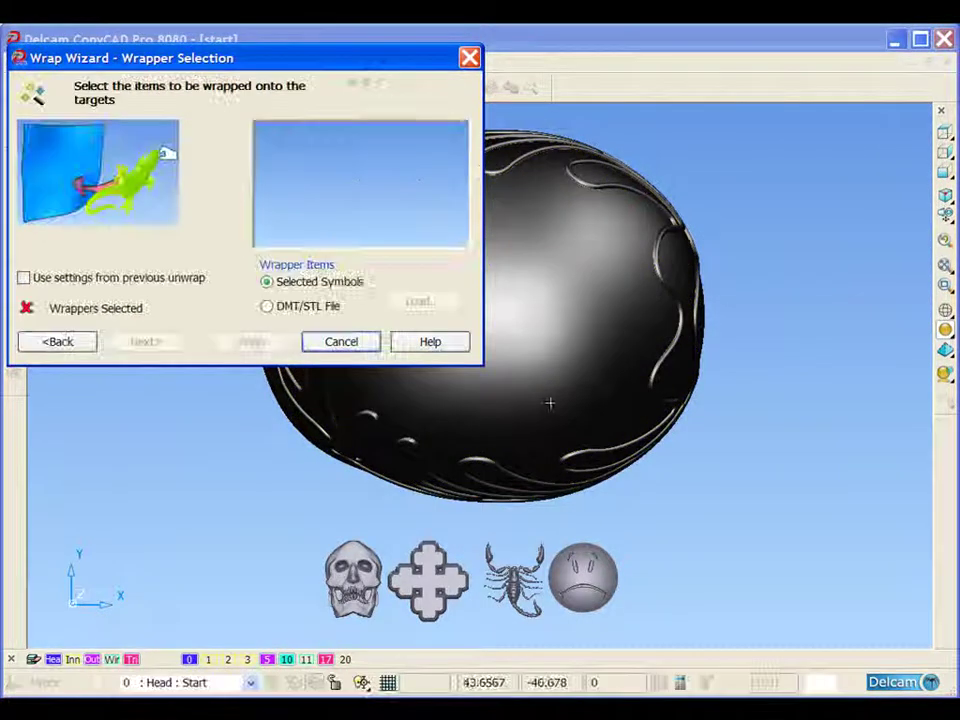
pyautogui.keyDown('shift'); pyautogui.moveTo(614, 405); pyautogui.dragTo(786, 381, button='middle'); pyautogui.keyUp('shift')
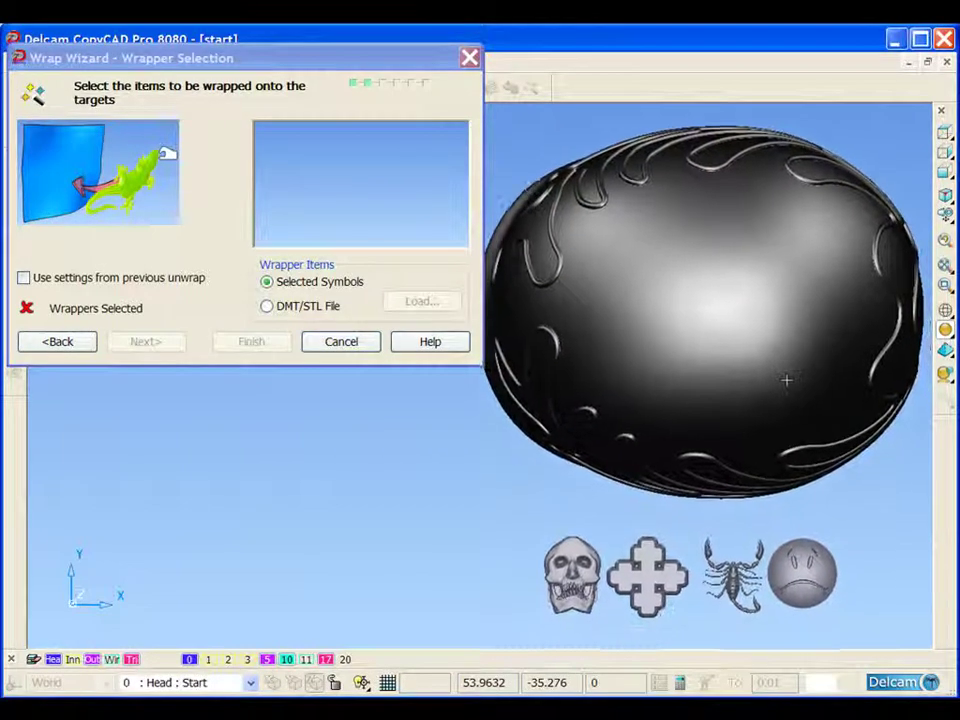
pyautogui.click(572, 572)
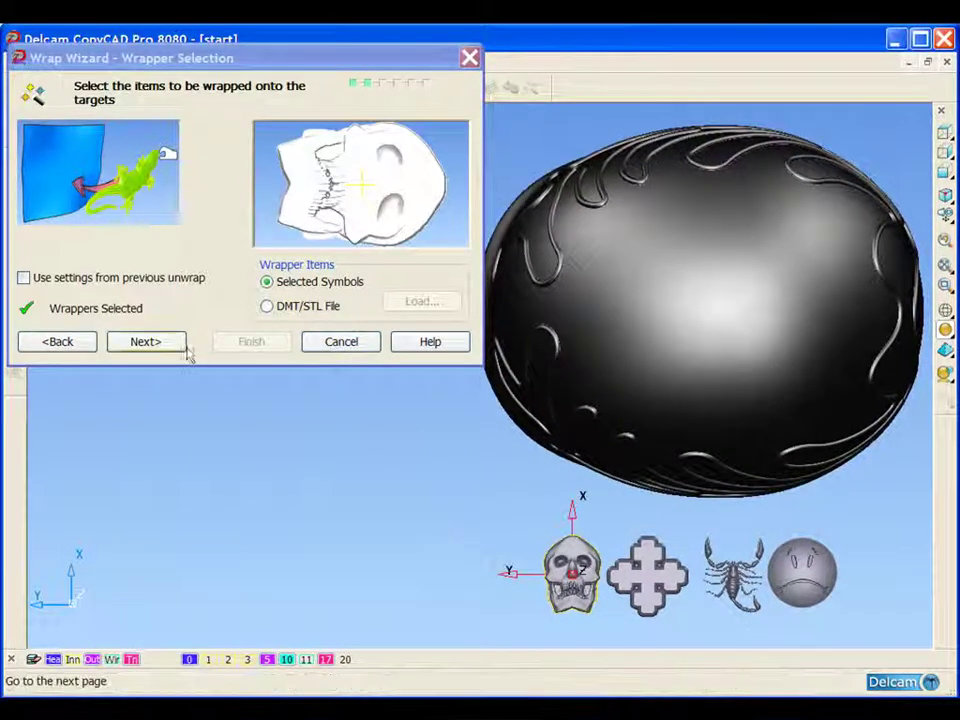
# Step: Accept the reference datum workplane for the skull and use the Plane wrap method
pyautogui.click(184, 351)
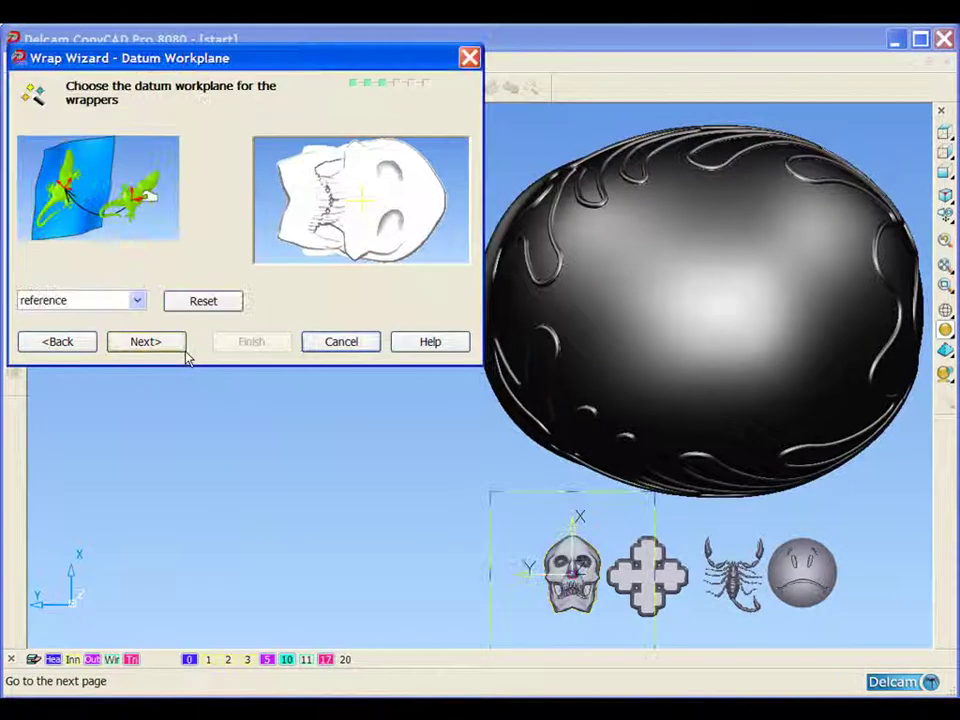
pyautogui.click(172, 350)
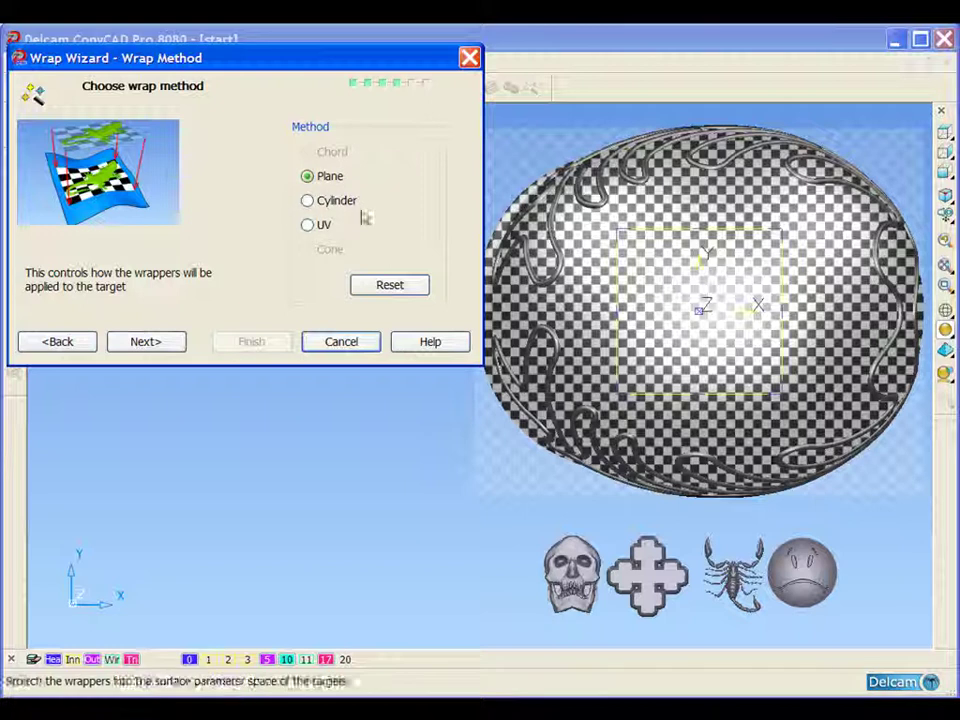
pyautogui.click(176, 341)
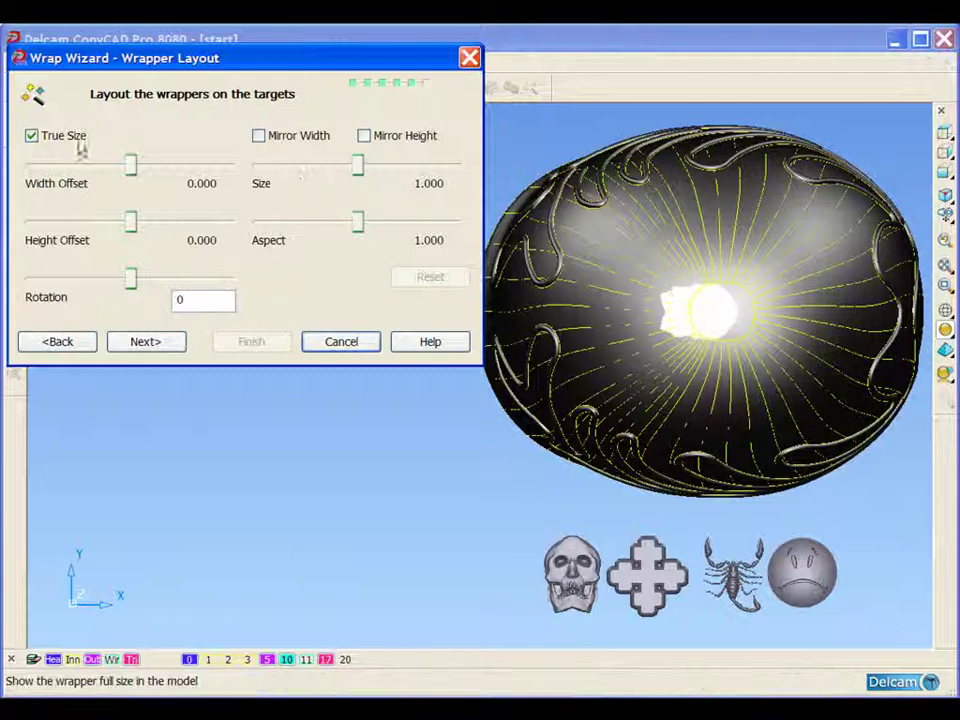
# Step: Turn off True Size, set the skull's size to 0.506 and width offset to 0.045, and complete the wrap as Male with relative height 1.0
pyautogui.click(32, 135)
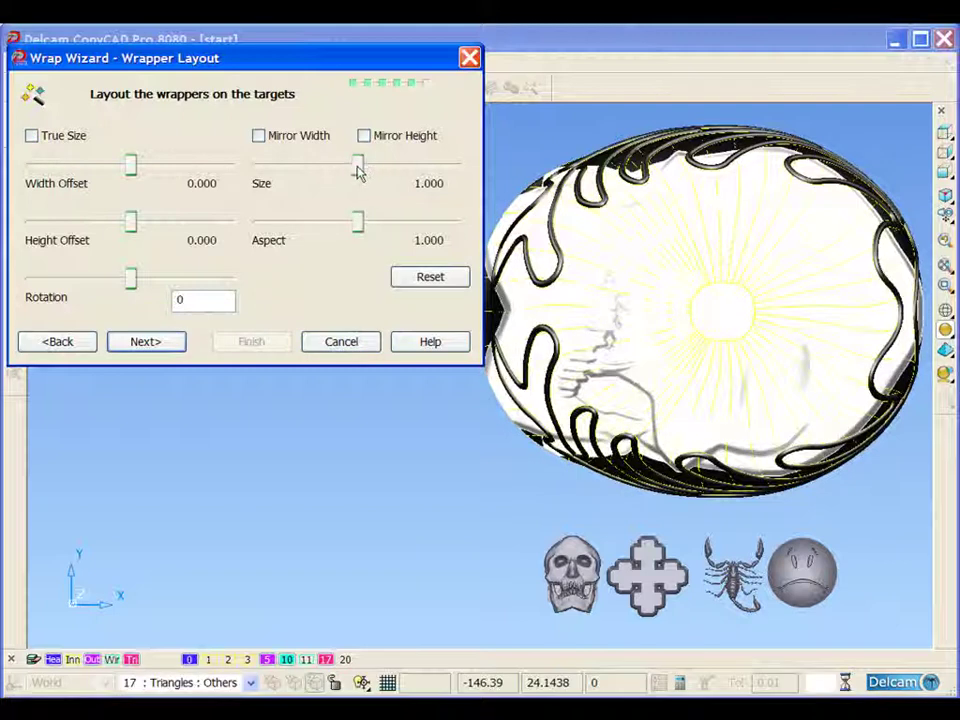
pyautogui.moveTo(358, 172); pyautogui.dragTo(309, 166)
pyautogui.moveTo(132, 164)
pyautogui.mouseDown()
pyautogui.moveTo(147, 166)
pyautogui.moveTo(136, 165)
pyautogui.mouseUp()
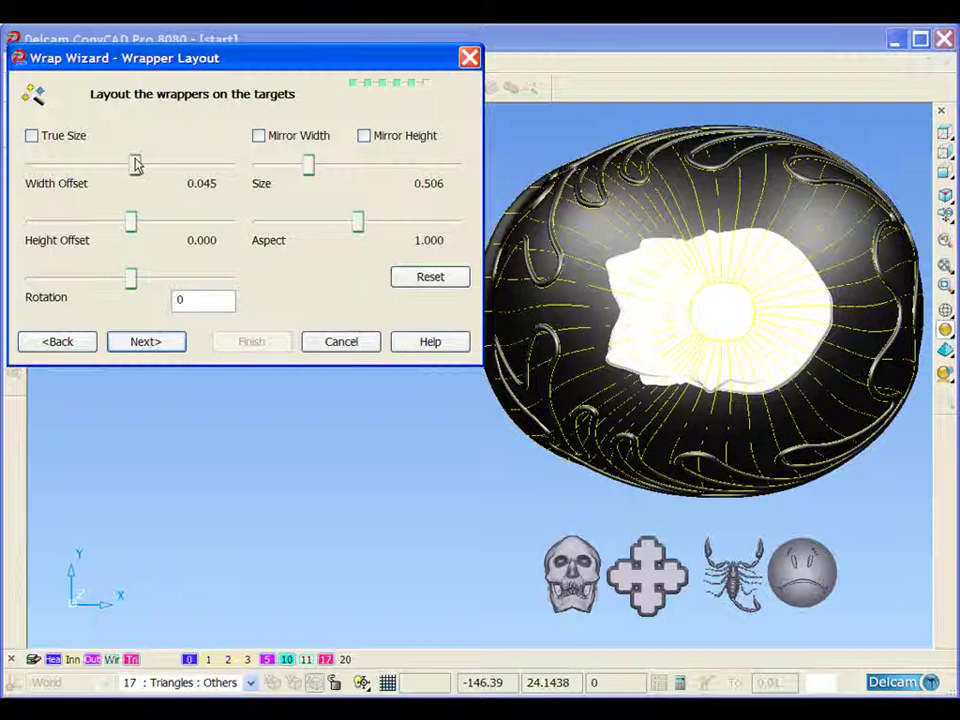
pyautogui.click(178, 344)
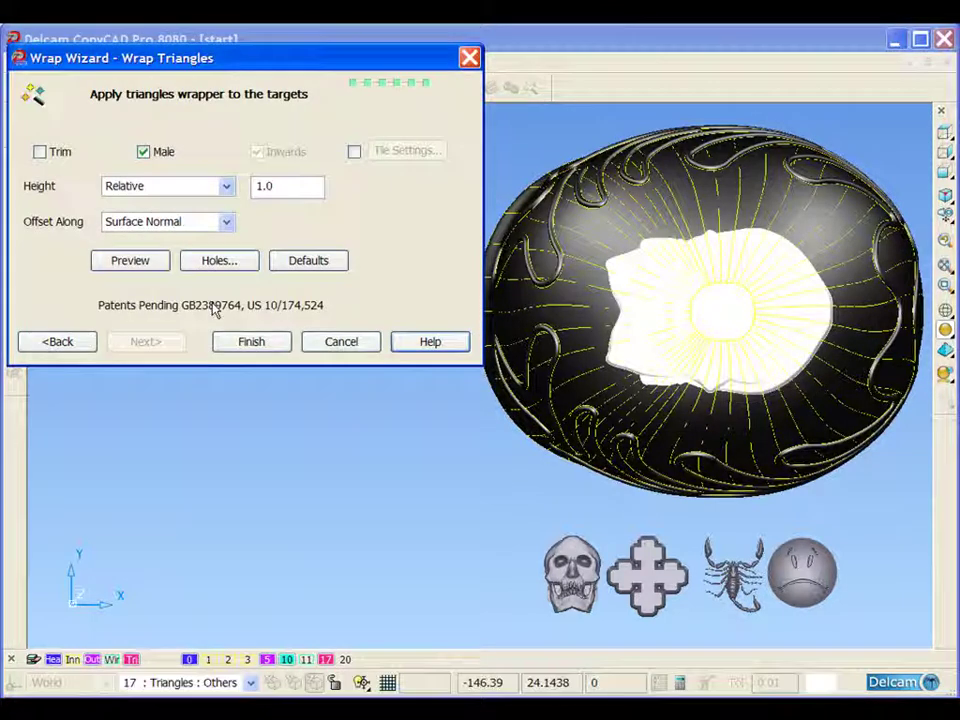
pyautogui.click(272, 343)
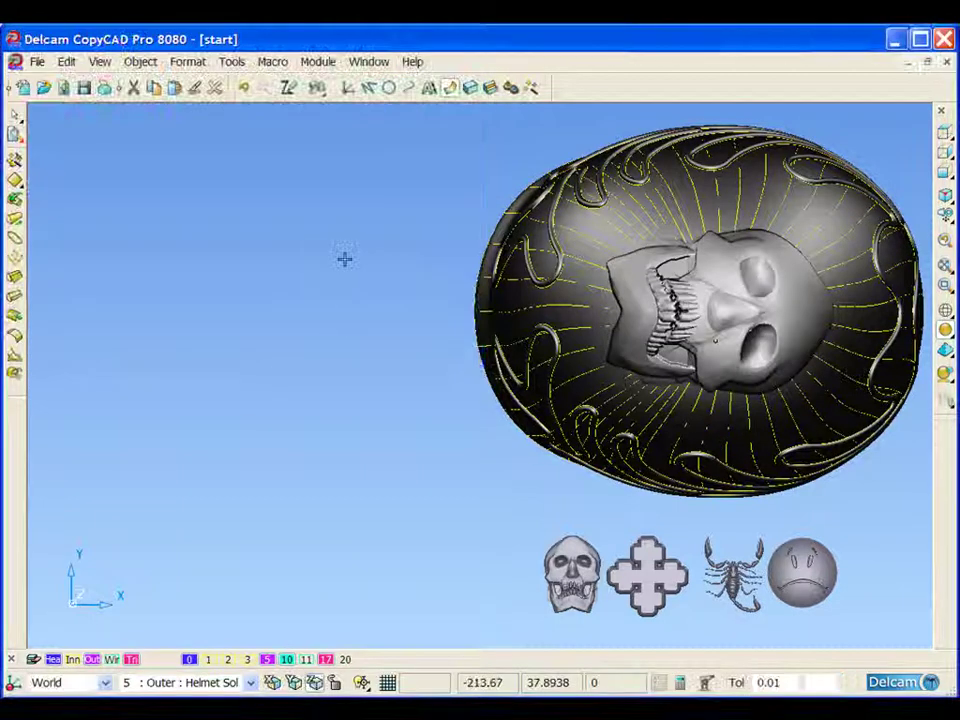
# Step: Hide level 17 (Triangles : Others) and show level 20 to display the helmet on the head model in an isometric view
pyautogui.moveTo(615, 503); pyautogui.dragTo(620, 420, button='middle')
pyautogui.click(325, 659)
pyautogui.keyDown('shift'); pyautogui.moveTo(733, 364); pyautogui.dragTo(563, 296, button='middle'); pyautogui.keyUp('shift')
pyautogui.click(345, 659)
pyautogui.hotkey('ctrl', '1')
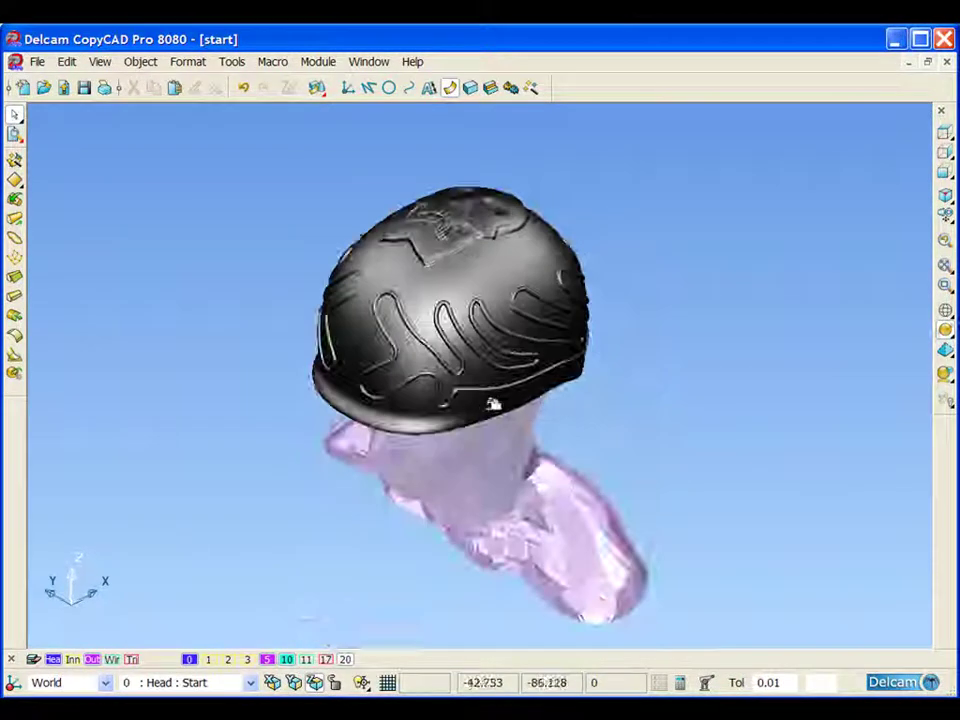